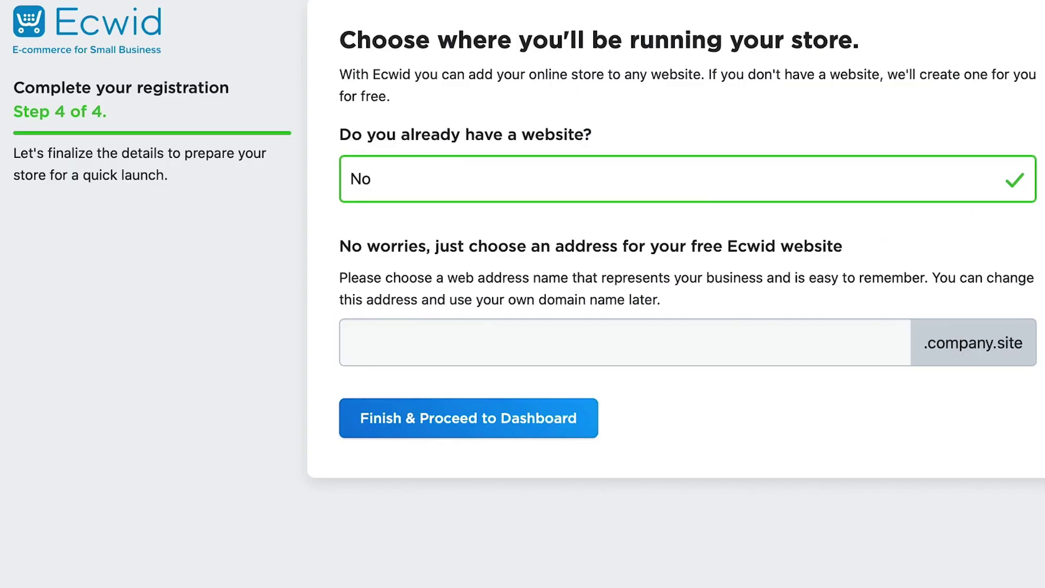
Step: Enter the free web address mytrainingsite and proceed to the new store's dashboard
click(424, 351)
text(mytrainingsite)
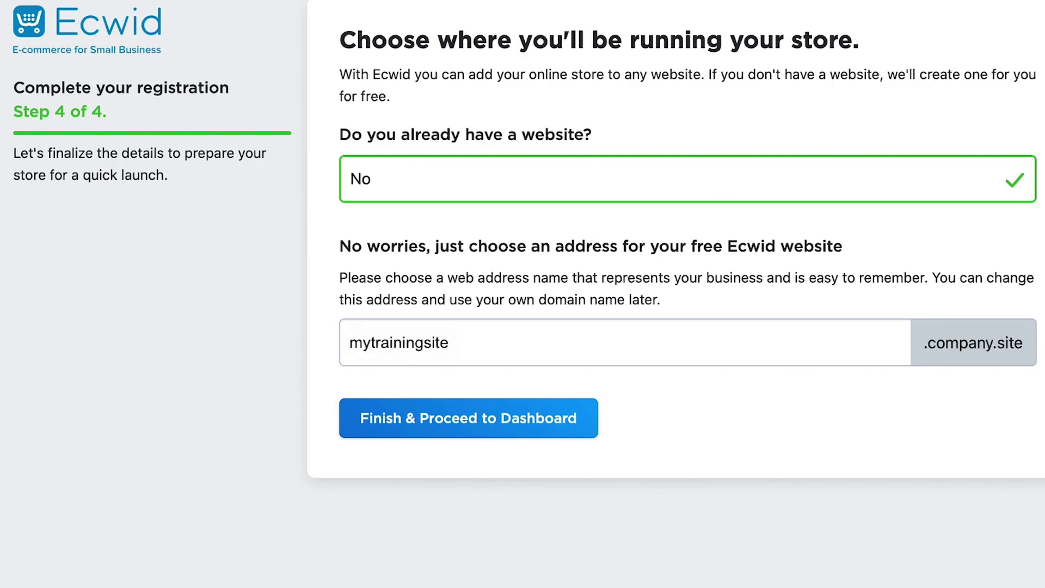
key(Tab)
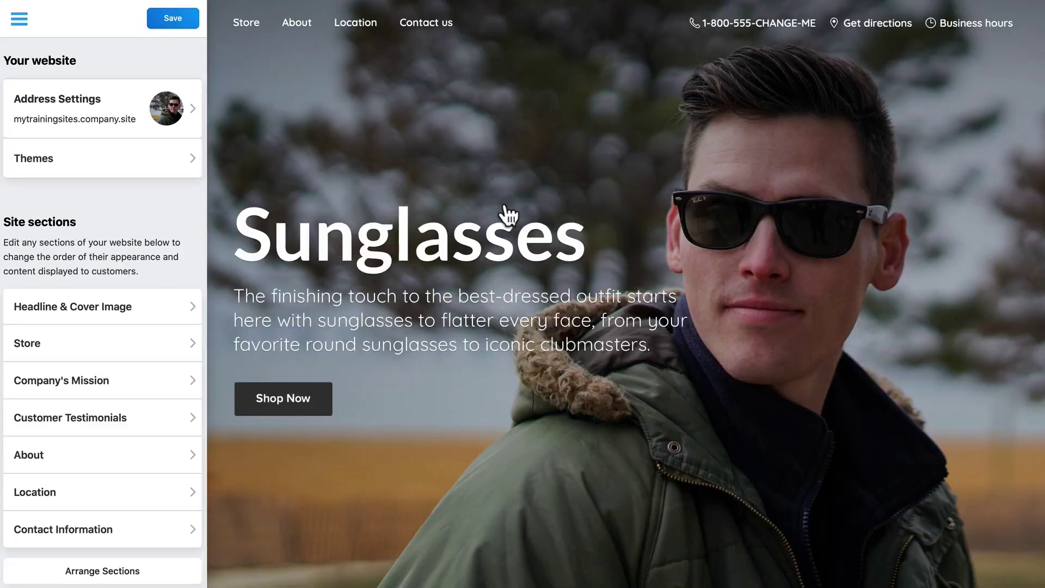
scroll(508, 215, down, 10)
scroll(508, 215, down, 2)
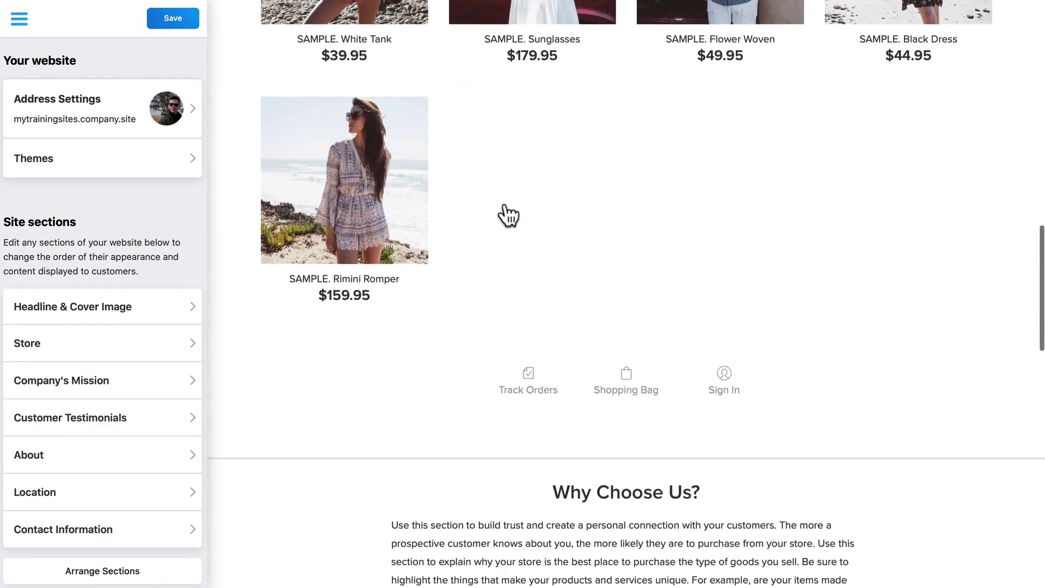
scroll(507, 212, down, 5)
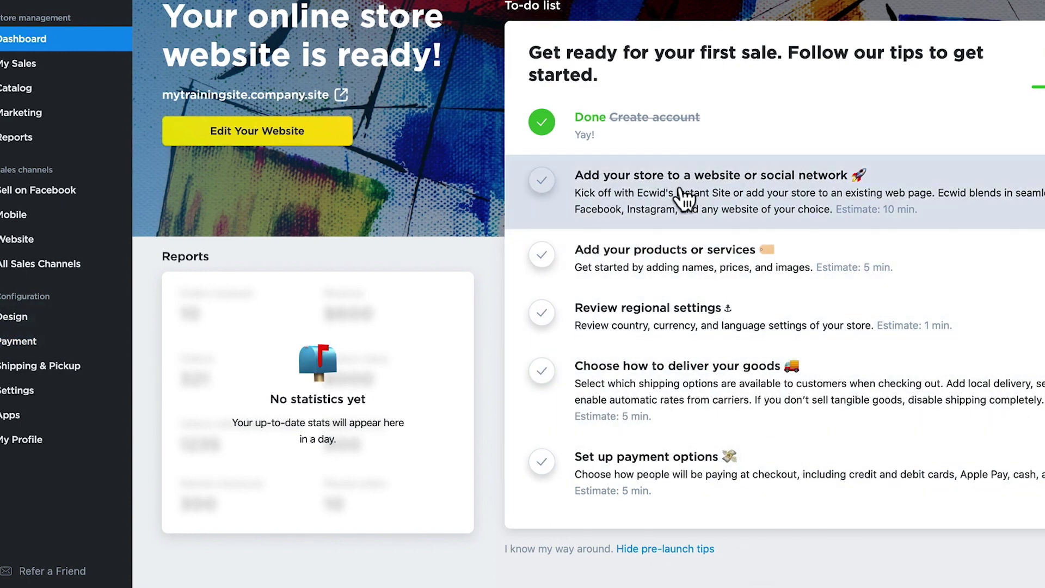
Step: View All Sales Channels where the store can be added to a website or social network
click(684, 198)
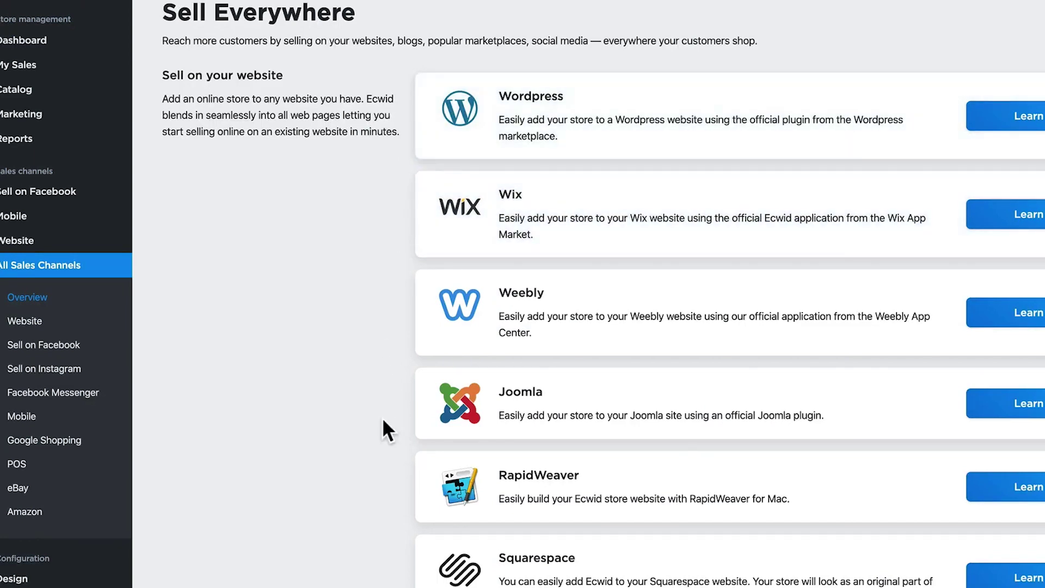
scroll(383, 421, down, 2)
scroll(382, 421, down, 2)
scroll(382, 421, down, 1)
scroll(382, 417, down, 2)
scroll(382, 418, down, 1)
scroll(384, 429, down, 3)
scroll(385, 429, down, 1)
scroll(384, 429, down, 5)
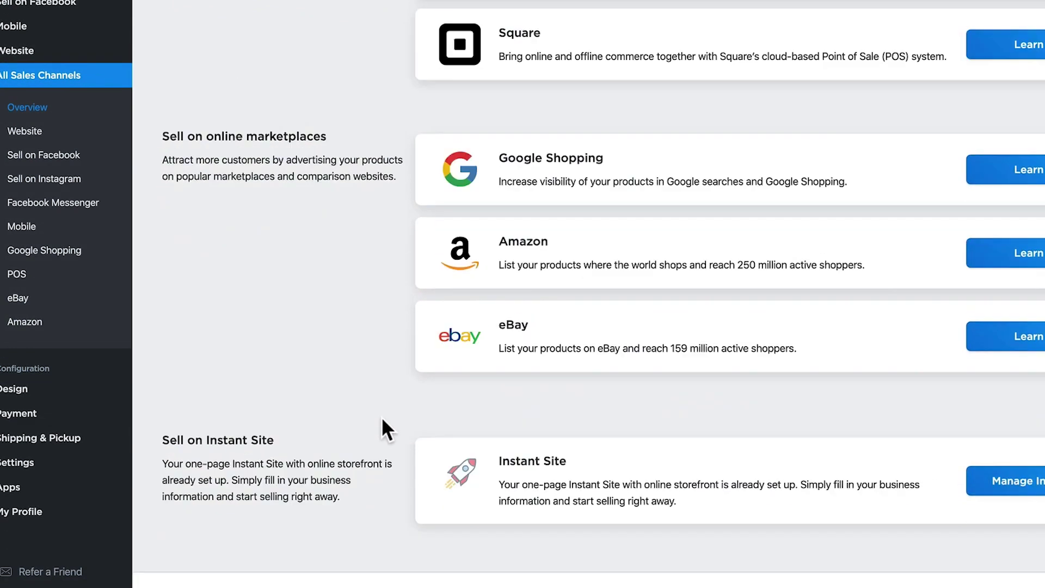
scroll(384, 428, up, 10)
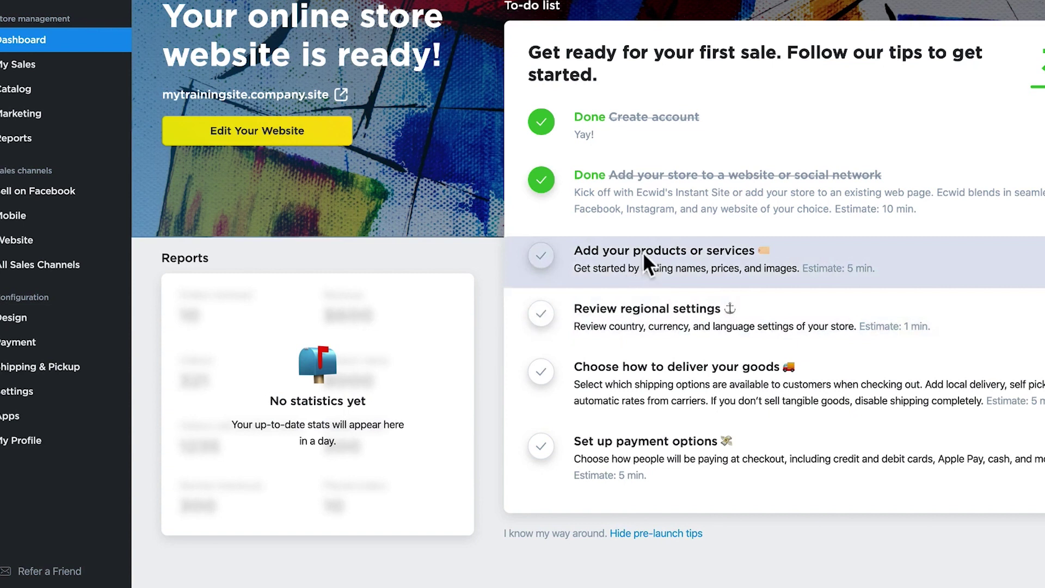
Step: View Catalog > Products from the to-do list and start Import Products
click(642, 257)
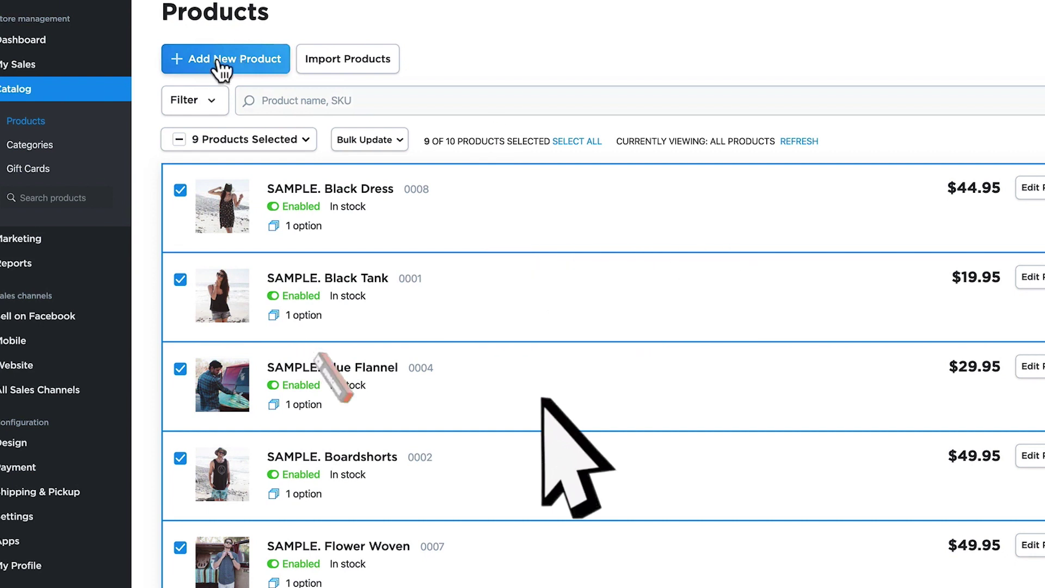
click(350, 59)
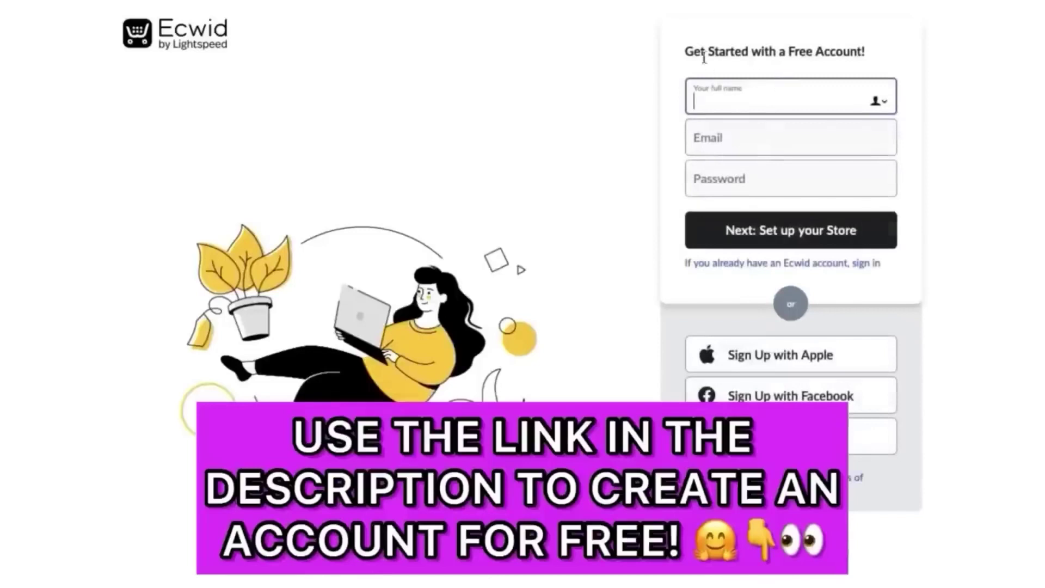
text(Isabell)
Step: Fill in the free-account sign-up form's name, email and password fields
key(BackSpace)
text(Isabell)
click(736, 154)
click(746, 179)
click(729, 146)
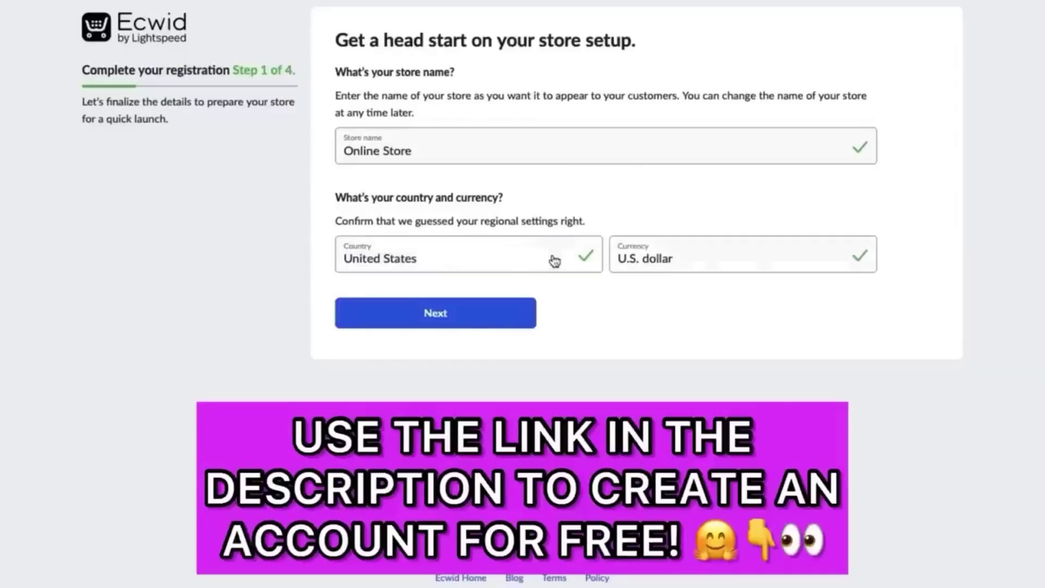
Step: Pass registration steps 1–3 without optional details and finish to reach the dashboard
click(441, 328)
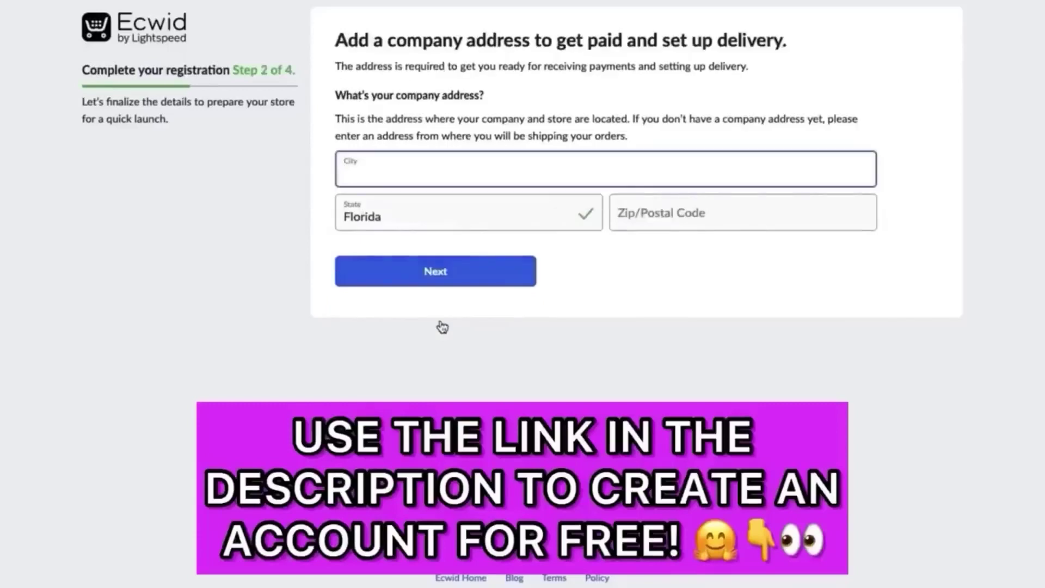
click(457, 280)
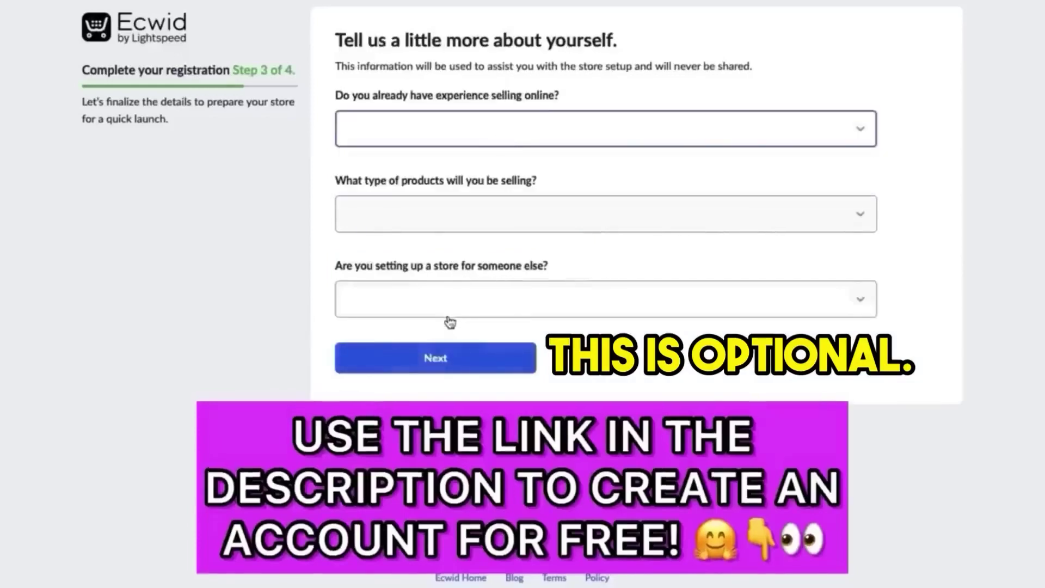
click(435, 370)
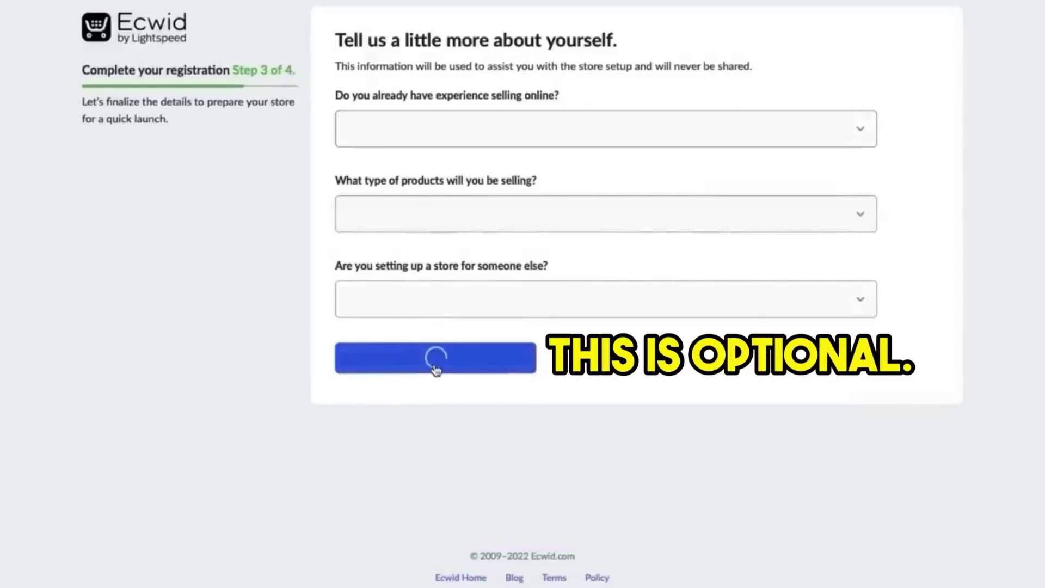
click(466, 189)
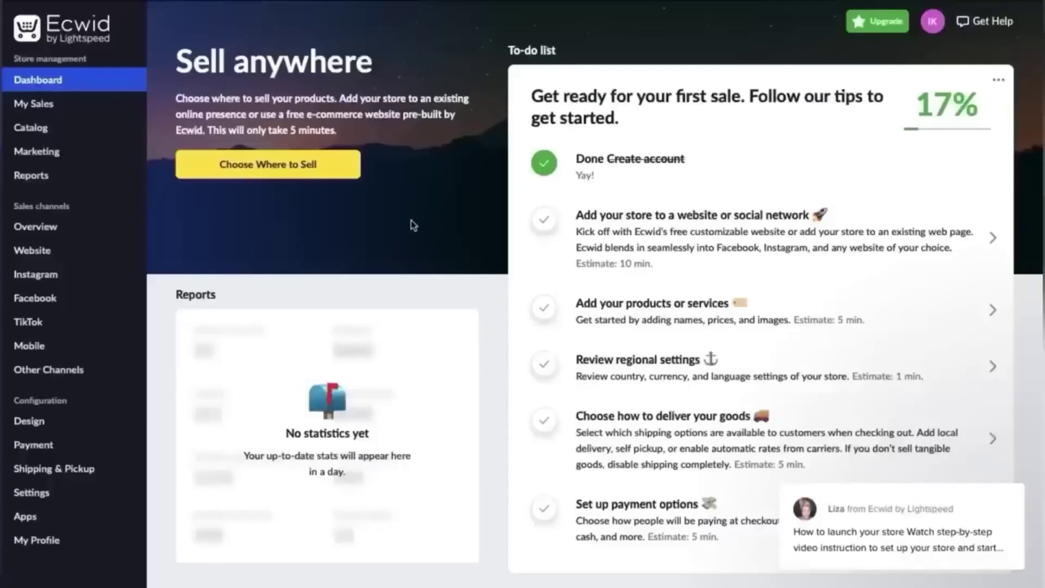
scroll(411, 221, down, 2)
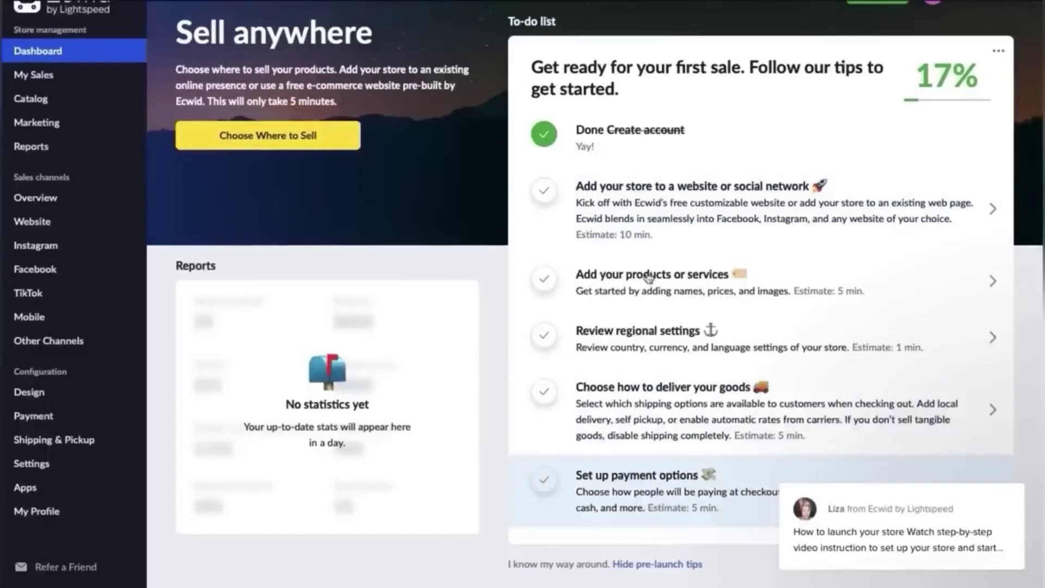
scroll(319, 273, up, 2)
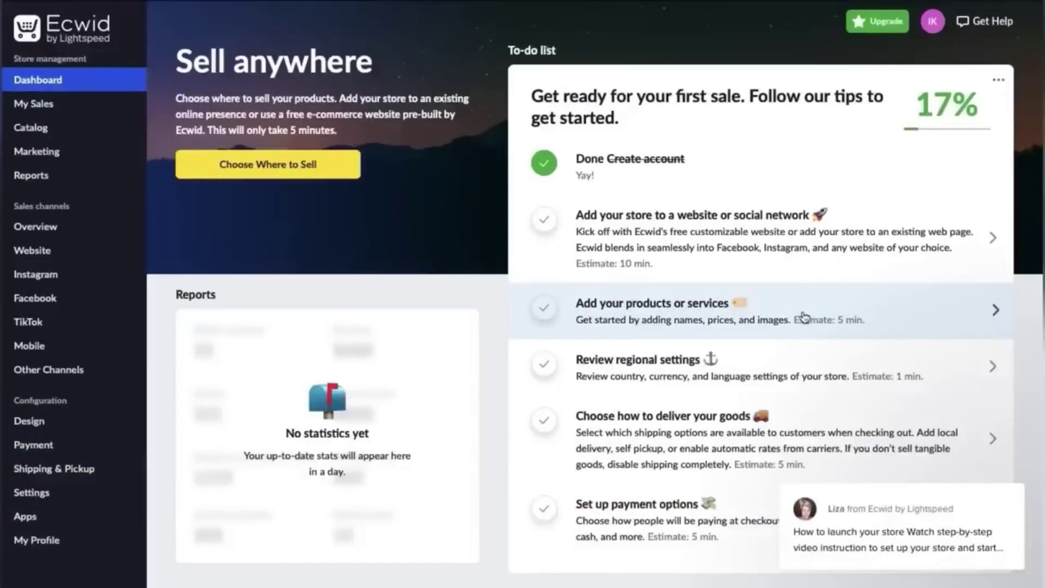
Step: Reach Catalog > Products via the 'Add your products or services' to-do item
click(810, 317)
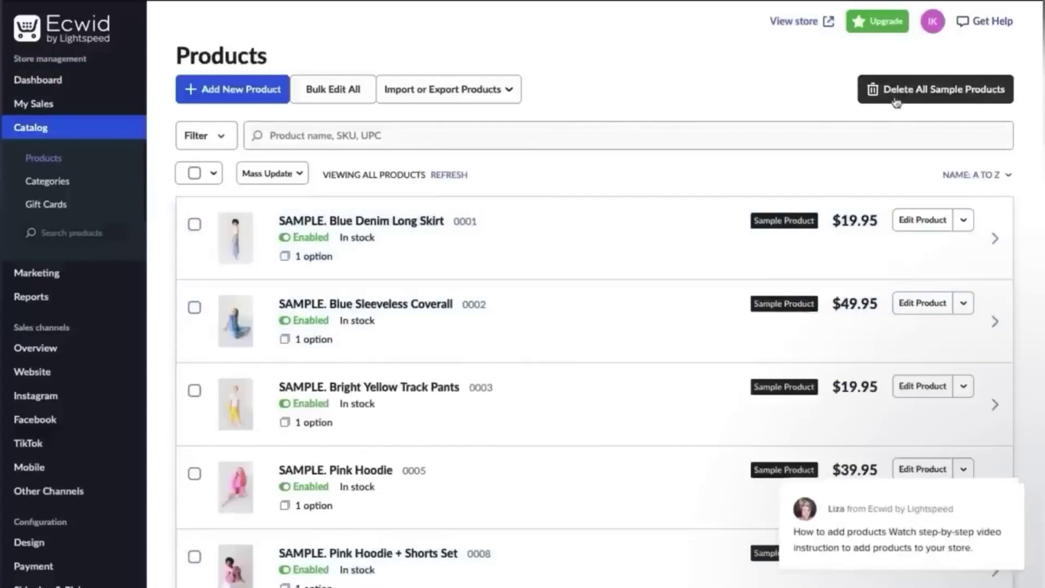
Step: Delete all sample products from the catalog, confirming with Yes
click(947, 91)
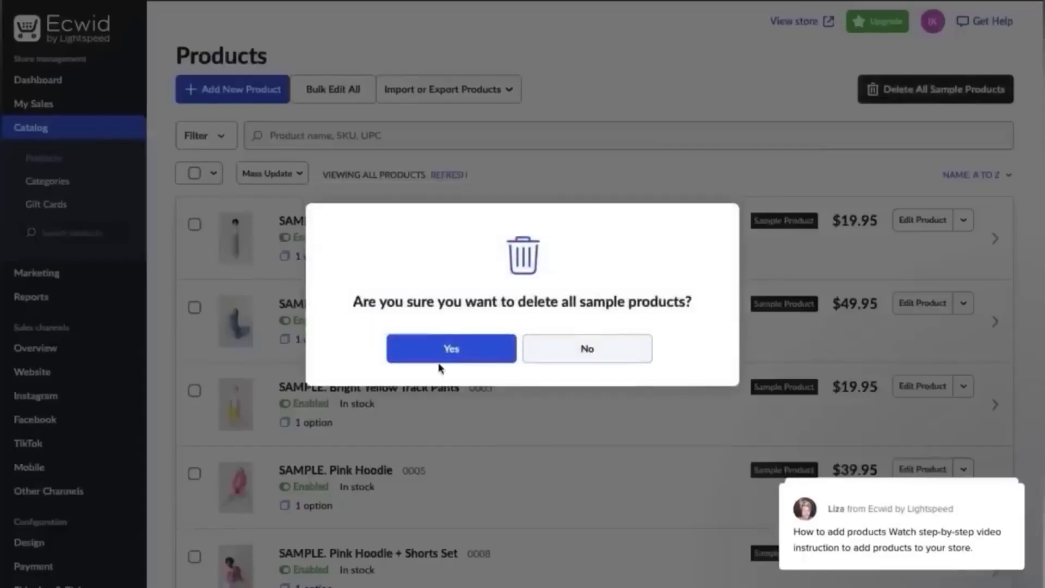
click(444, 354)
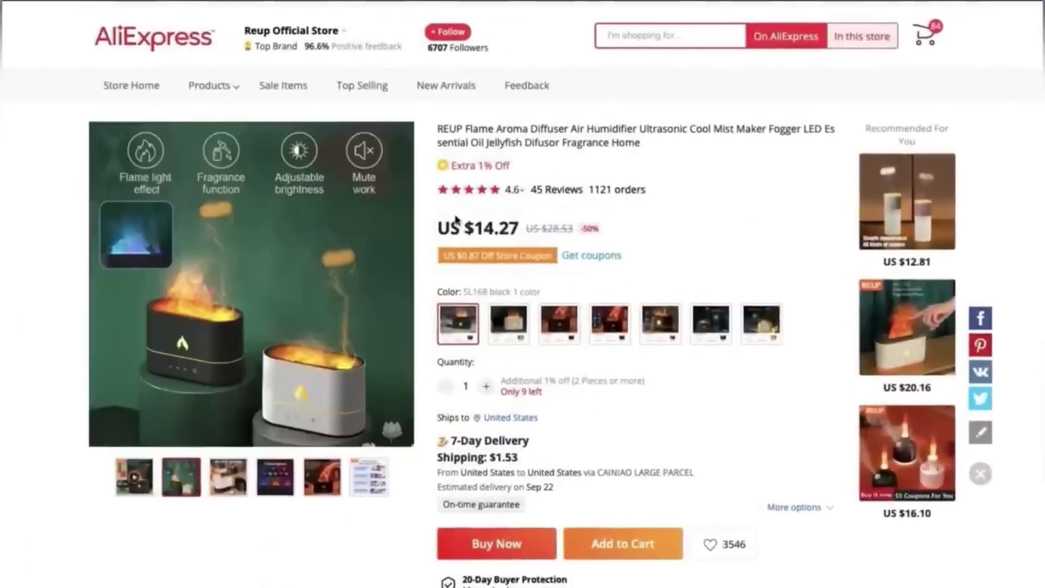
mouse_move(182, 477)
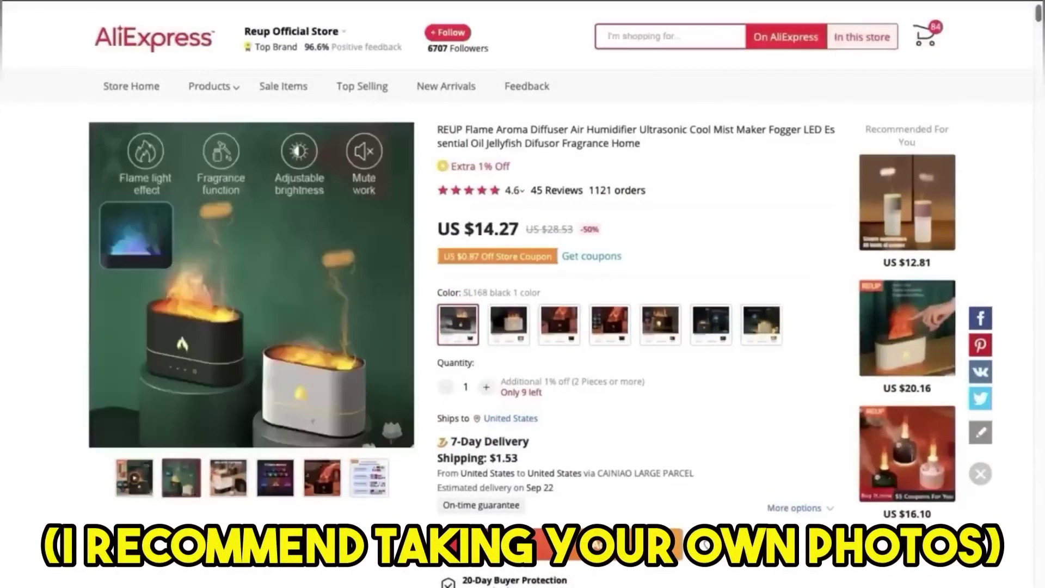
Step: Screenshot the AliExpress diffuser photo with Cmd+Shift+4 and widen the Ecwid product form beside it
key(super+shift+4)
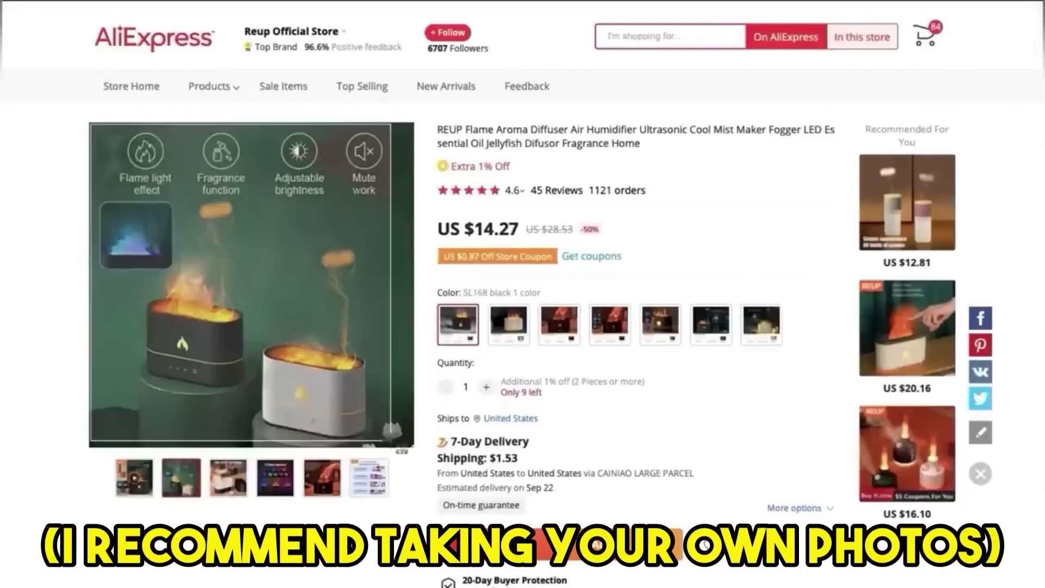
drag(90, 121, 415, 447)
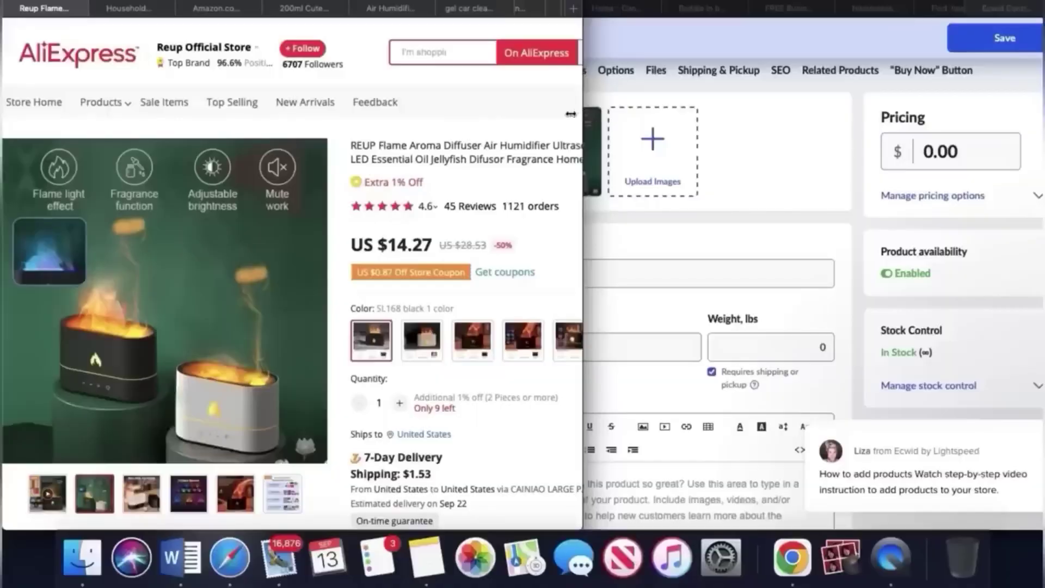
drag(577, 114, 487, 124)
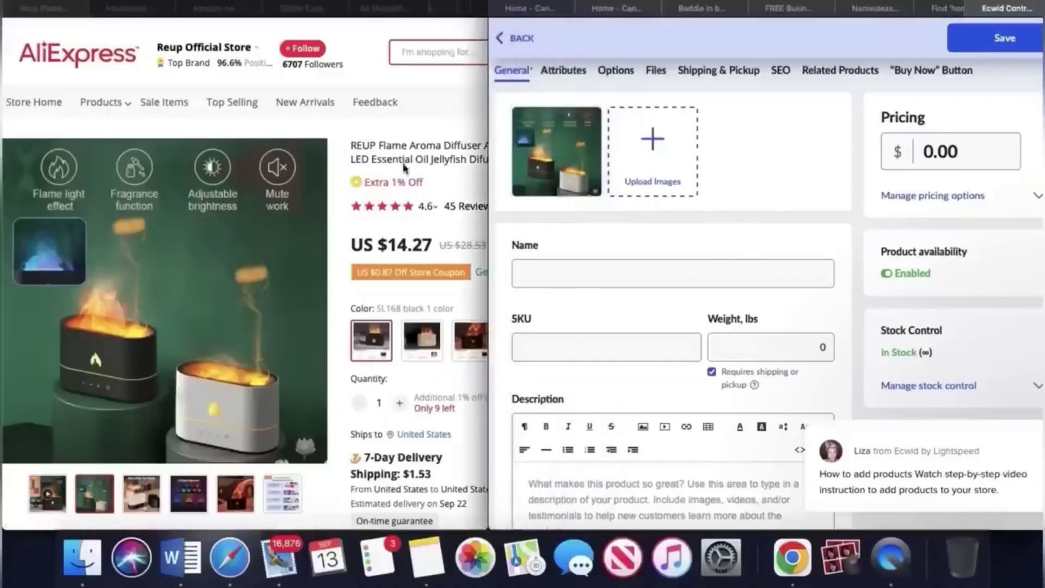
scroll(405, 164, right, 5)
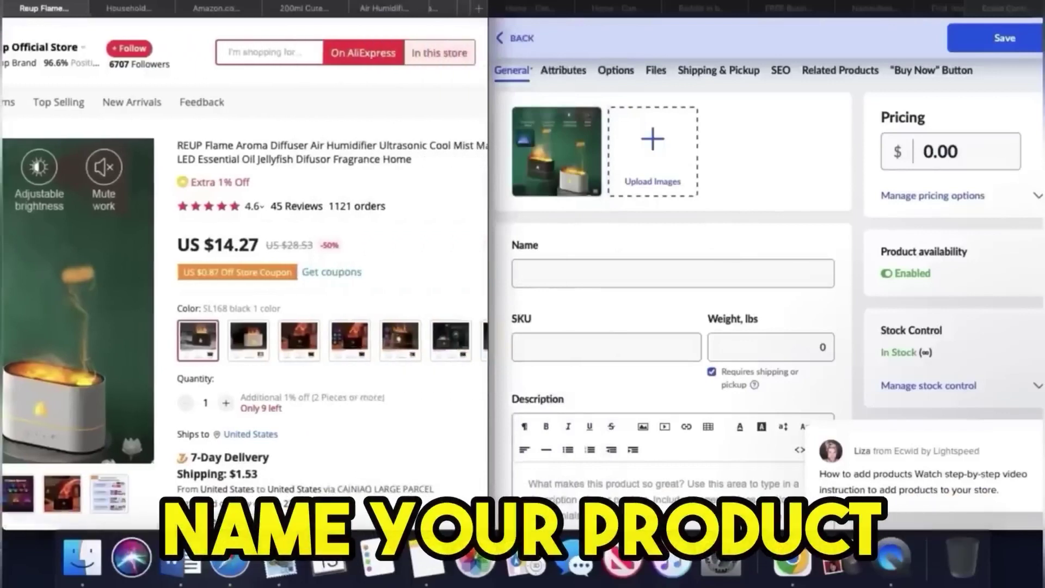
scroll(406, 164, right, 2)
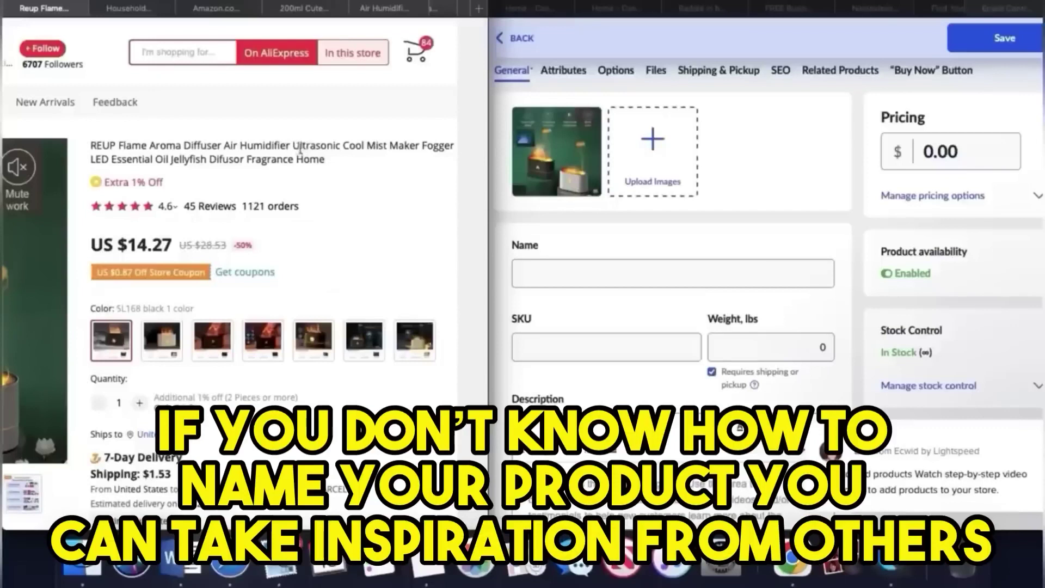
Step: Name the product Ultrasonic Diffuser Air Humidifier by copying the AliExpress title in two parts
drag(294, 146, 343, 147)
right_click(333, 148)
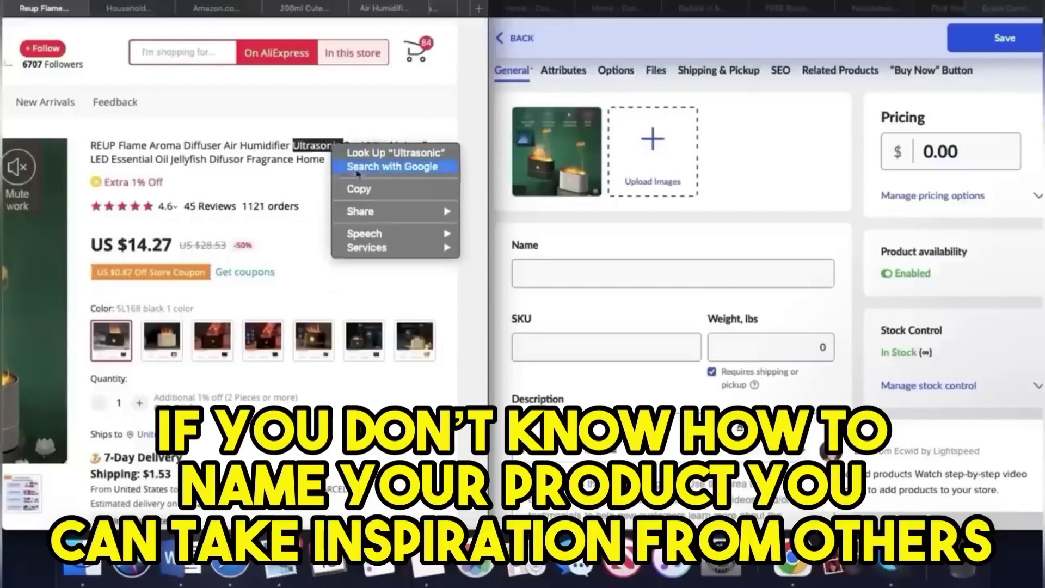
click(363, 190)
click(612, 271)
click(602, 263)
key(ctrl+v)
click(186, 146)
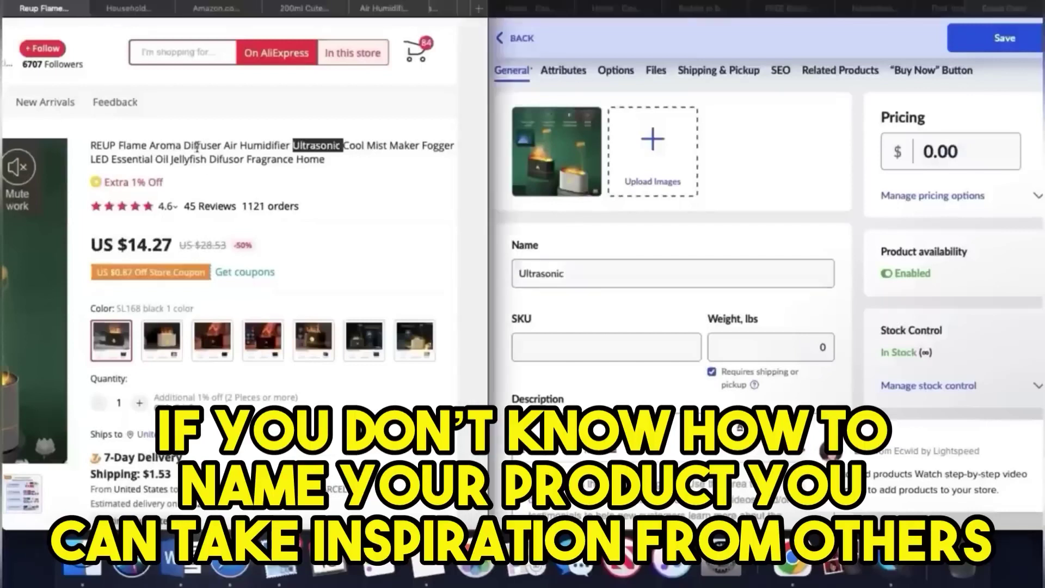
drag(184, 146, 290, 146)
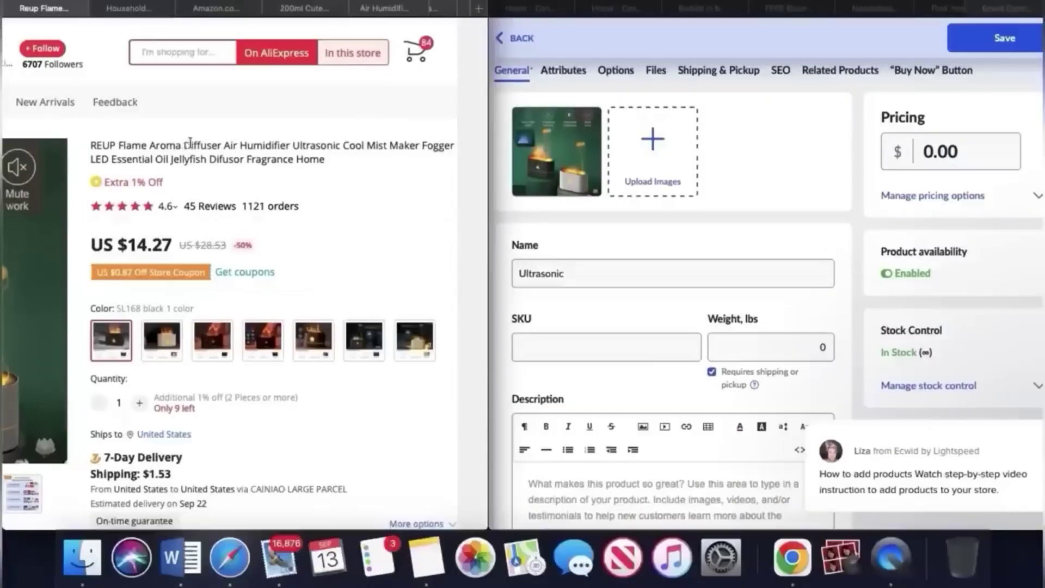
right_click(276, 147)
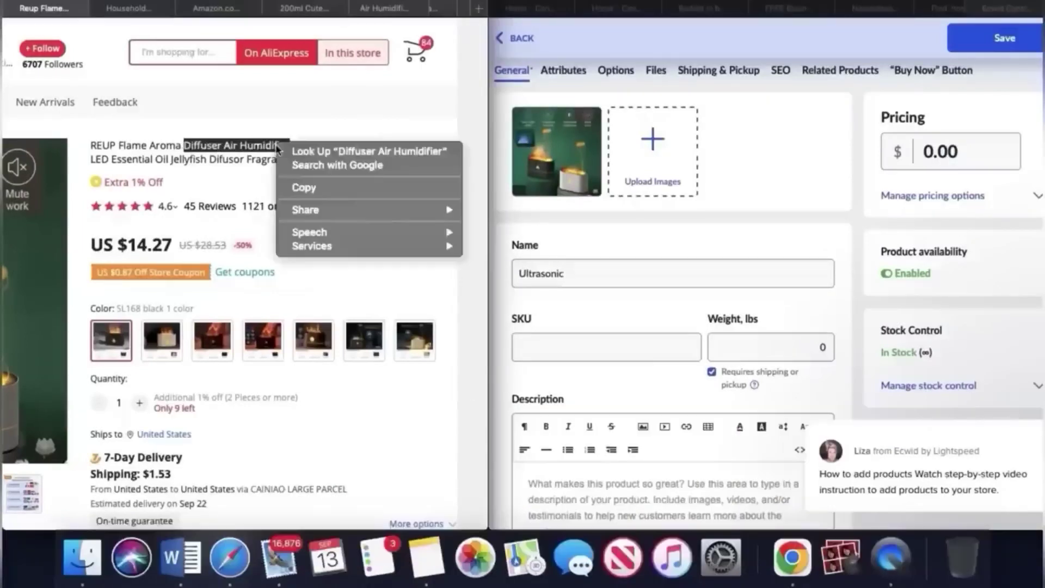
click(324, 188)
click(604, 265)
key(super+v)
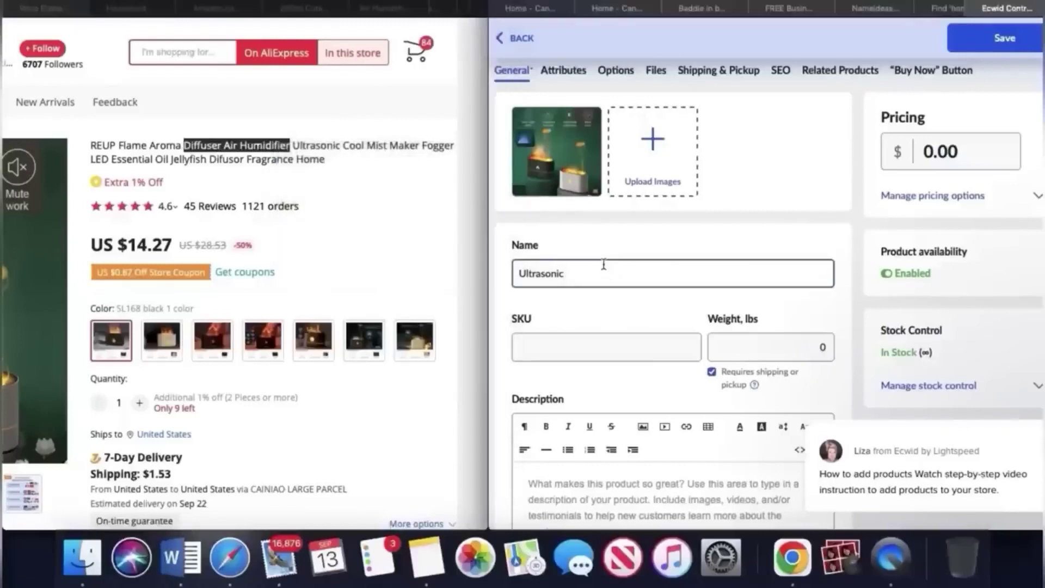
scroll(654, 278, down, 2)
scroll(654, 277, down, 2)
scroll(653, 245, down, 1)
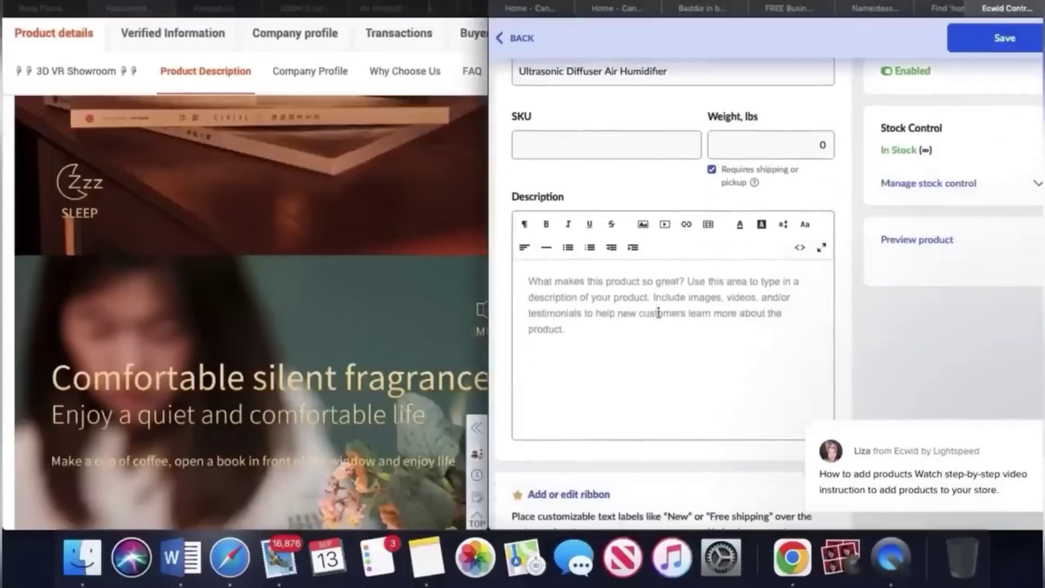
scroll(652, 228, down, 1)
scroll(652, 228, down, 1)
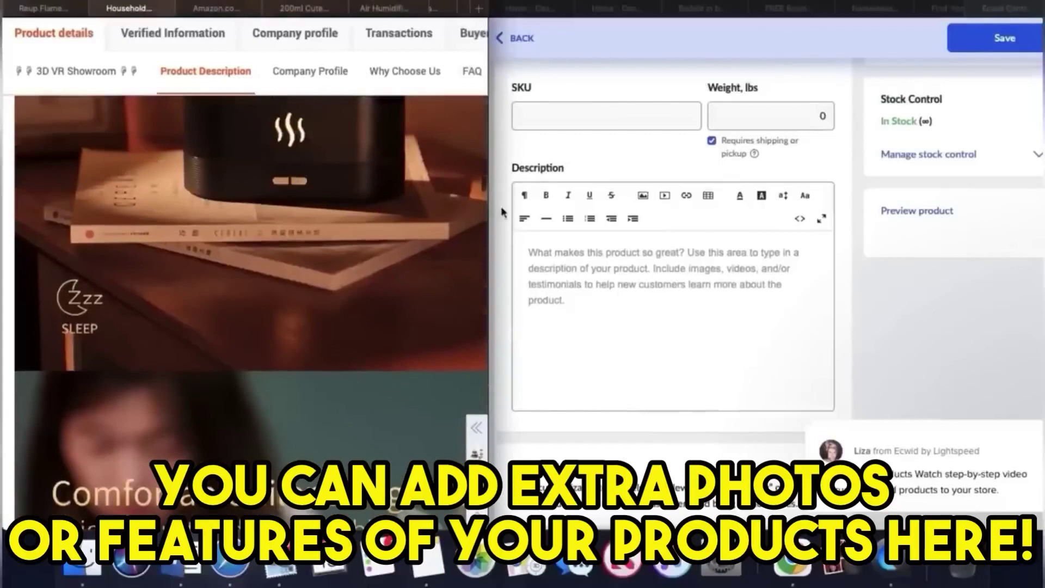
scroll(484, 182, down, 3)
Step: Insert the 'Soft light with sleep' PNG image into the product description
click(643, 195)
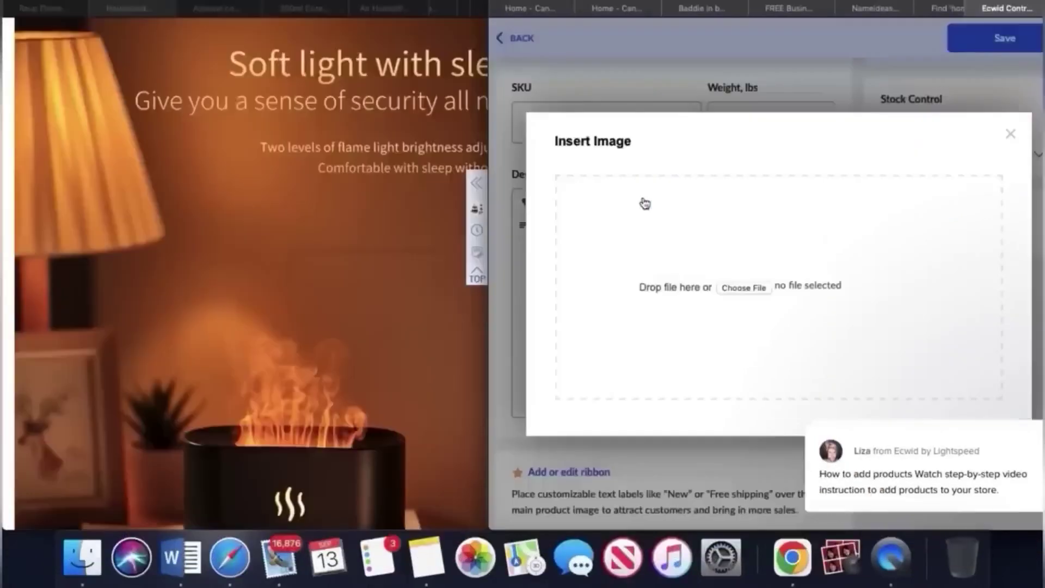
click(748, 290)
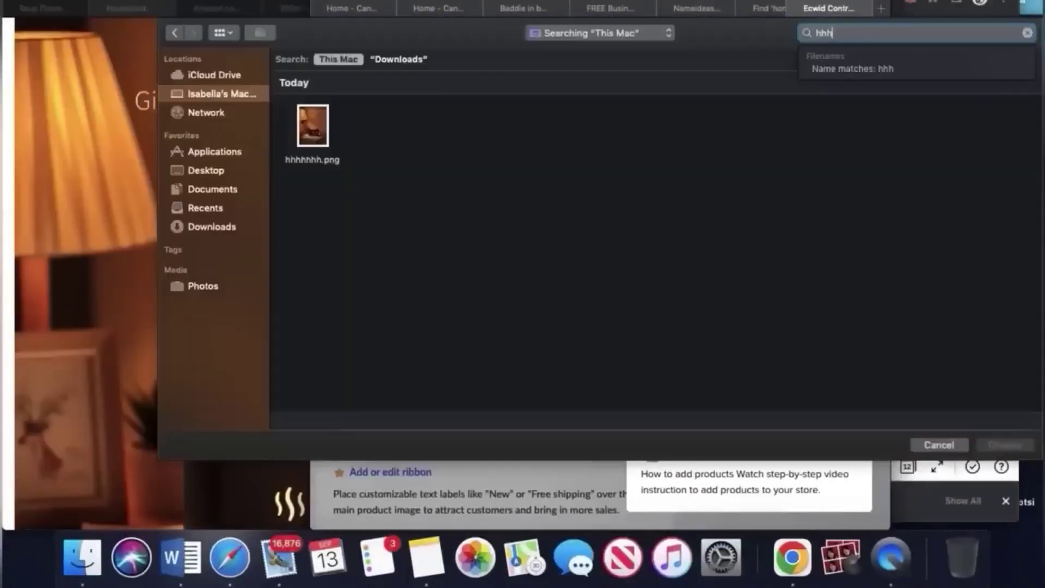
click(311, 131)
key(Return)
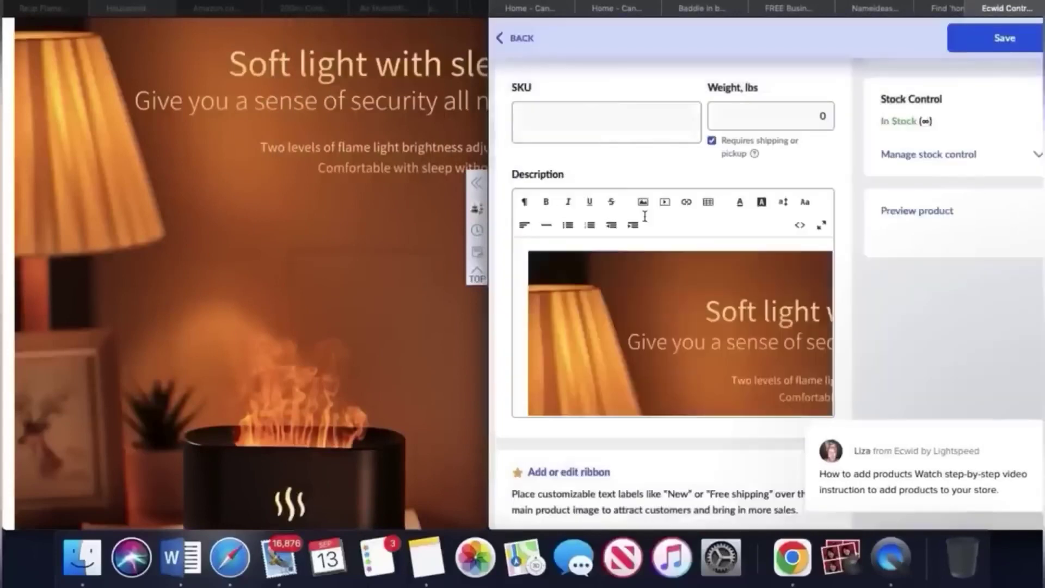
scroll(529, 367, down, 5)
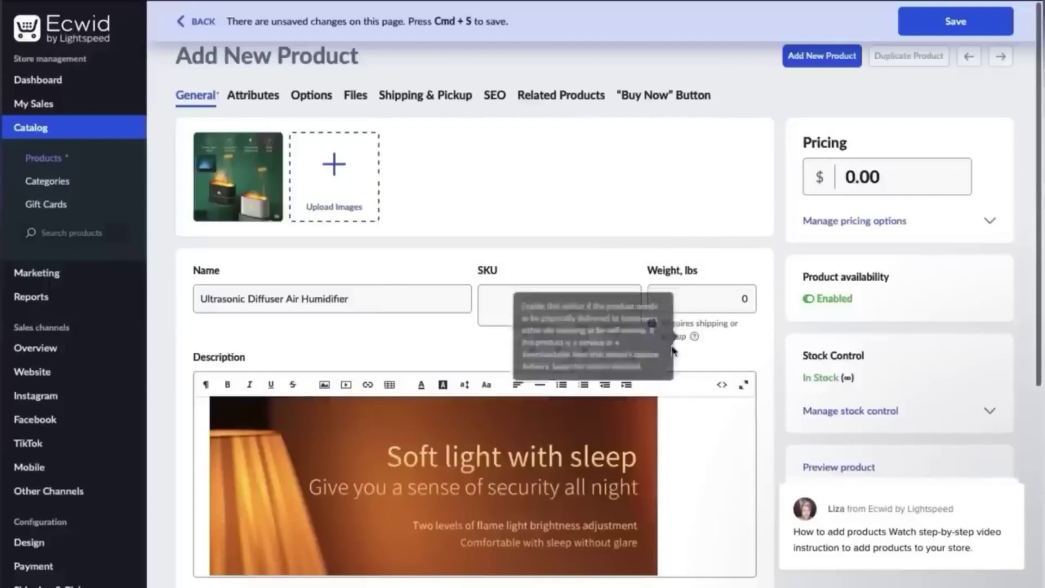
Step: Price the humidifier at $59.99, save it, and show its "Buy Now" Button embed options
click(887, 186)
key(BackSpace)
text(5)
text(9)
text(.99)
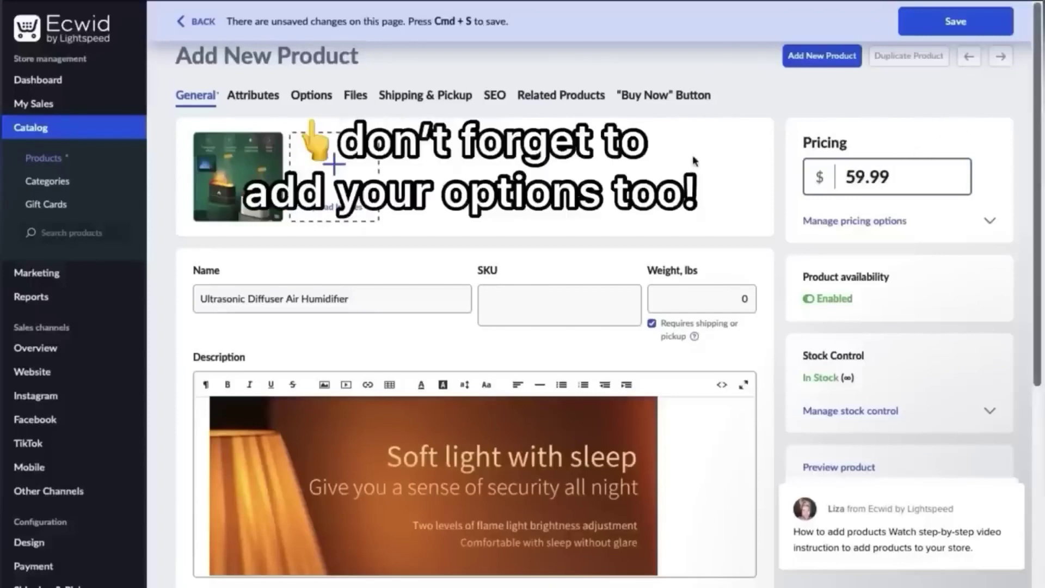
click(950, 23)
click(672, 97)
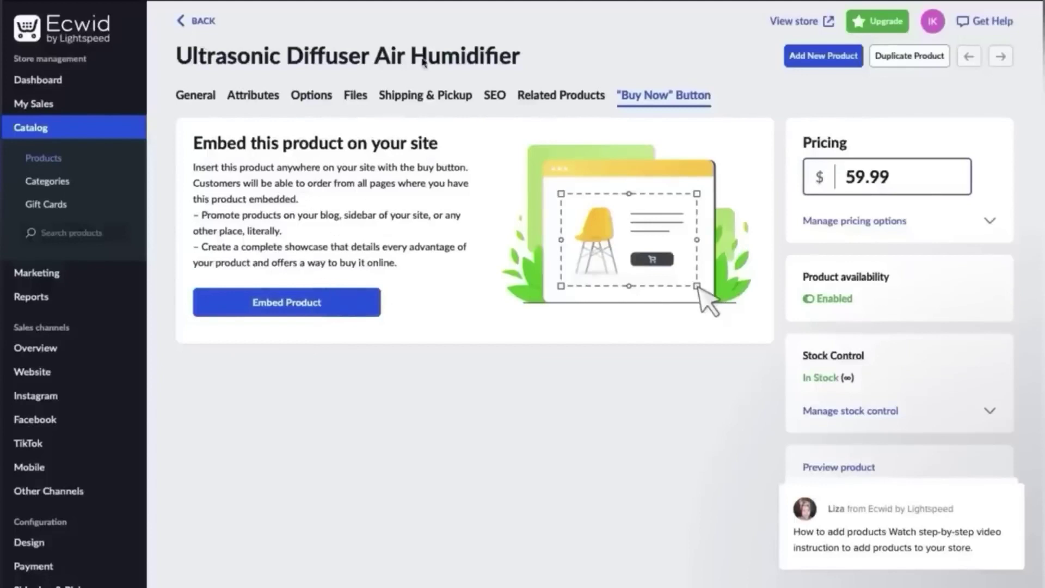
Step: Set product-specific shipping to Free shipping under Shipping & Pickup and save
click(420, 99)
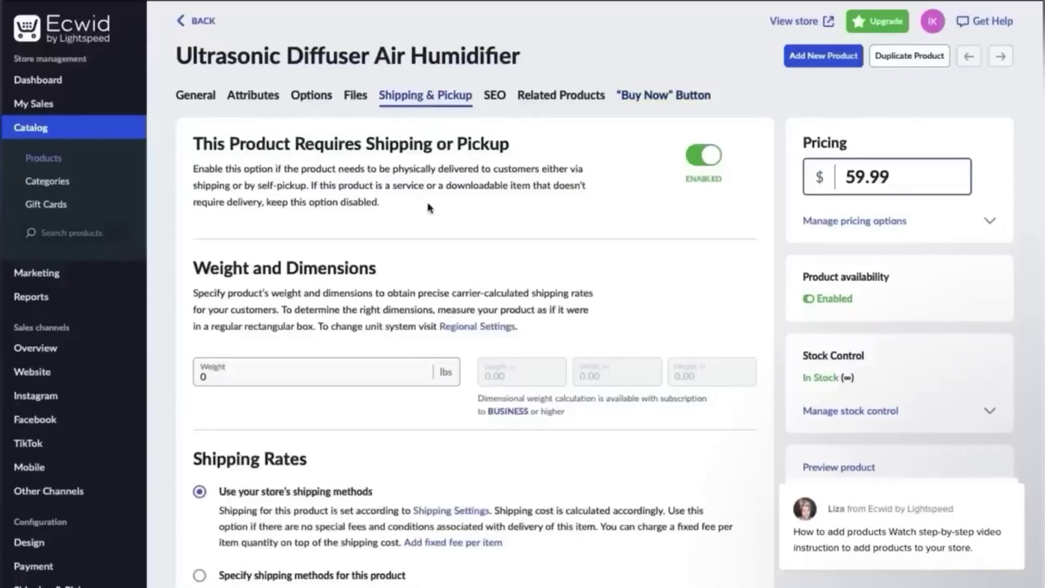
scroll(419, 100, down, 1)
scroll(522, 294, down, 1)
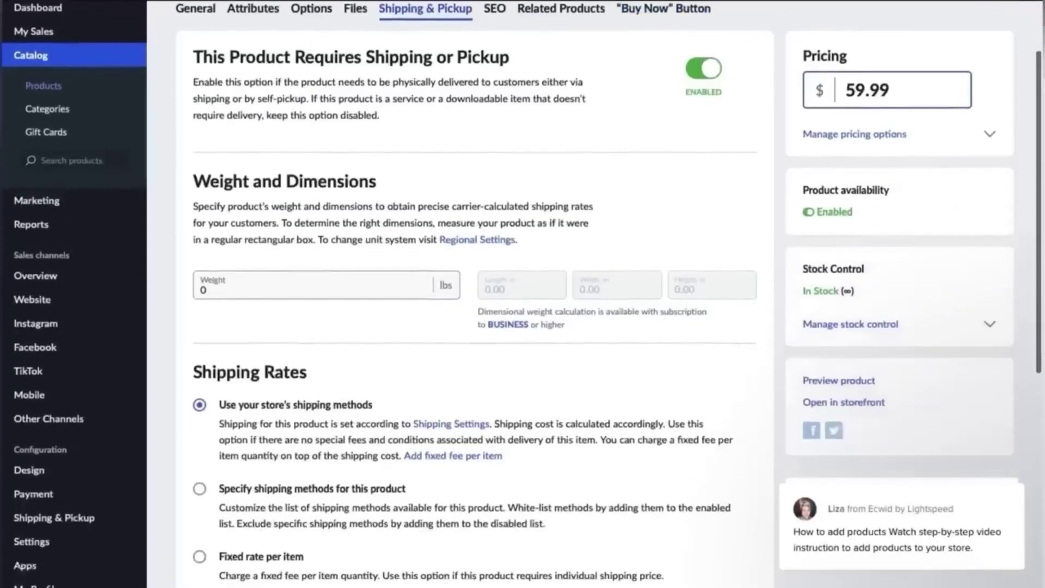
scroll(390, 296, down, 1)
scroll(390, 297, down, 3)
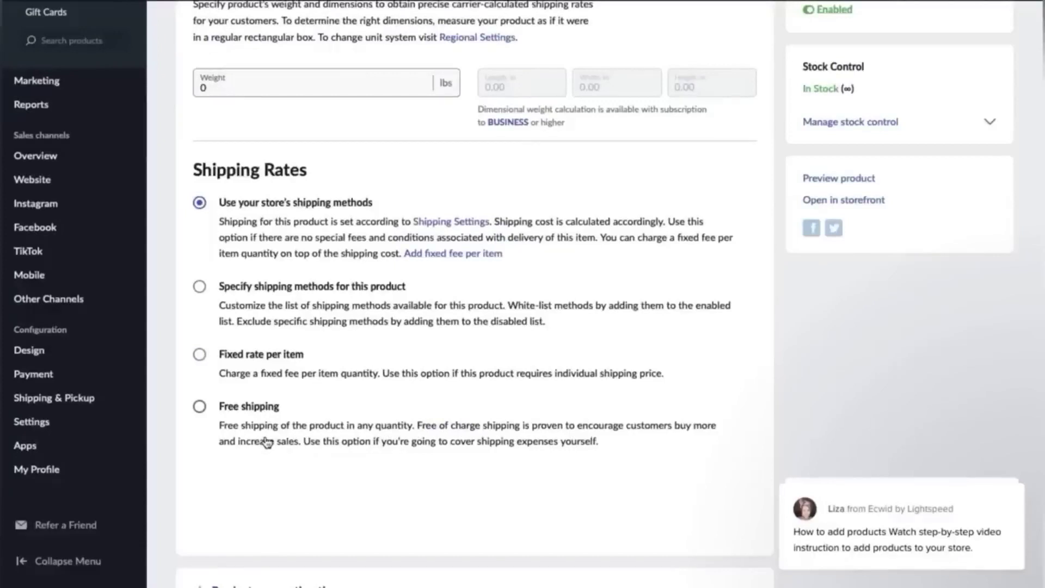
click(200, 287)
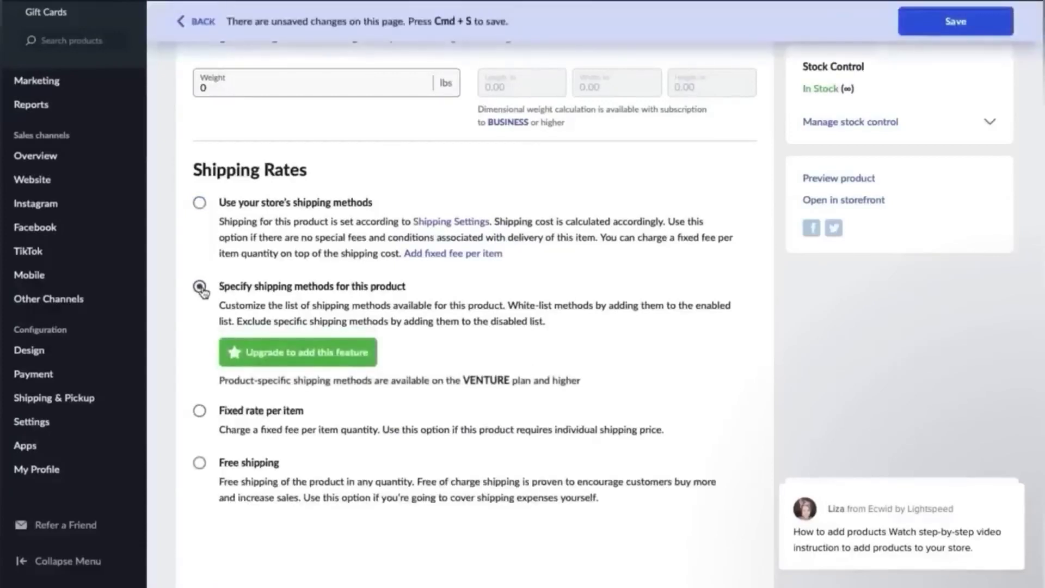
click(199, 462)
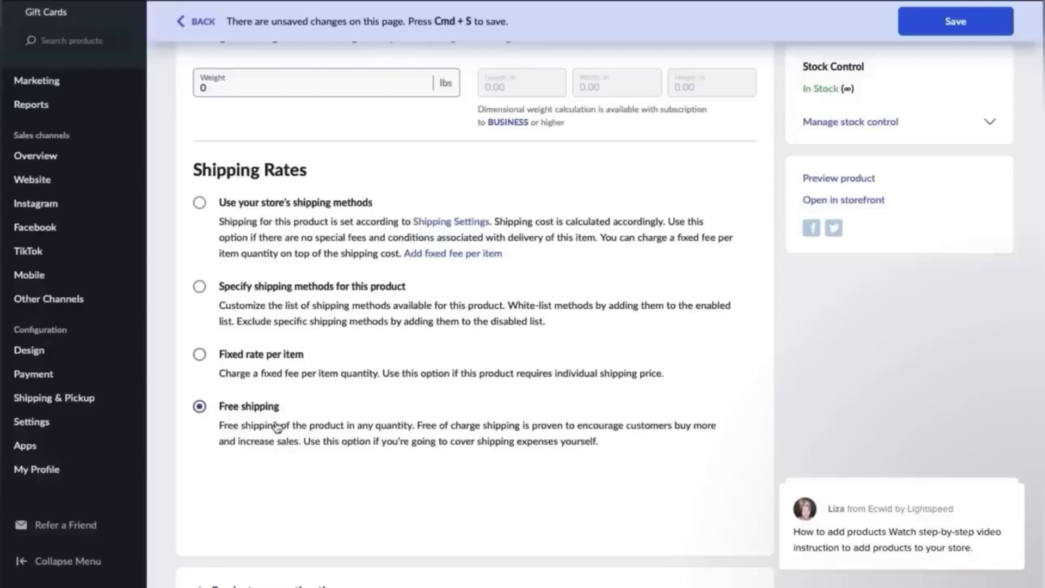
scroll(277, 426, up, 1)
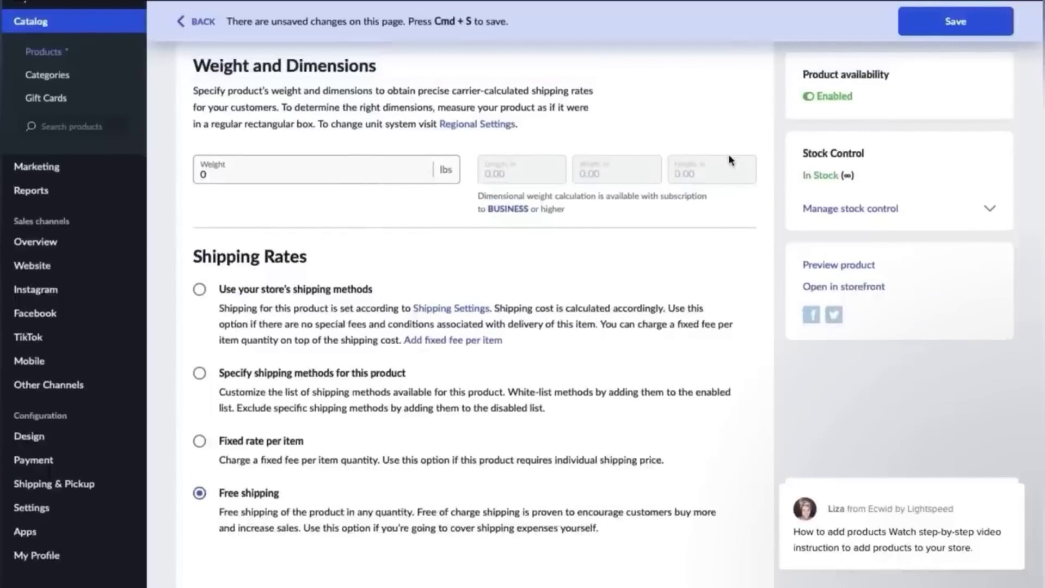
scroll(729, 160, up, 2)
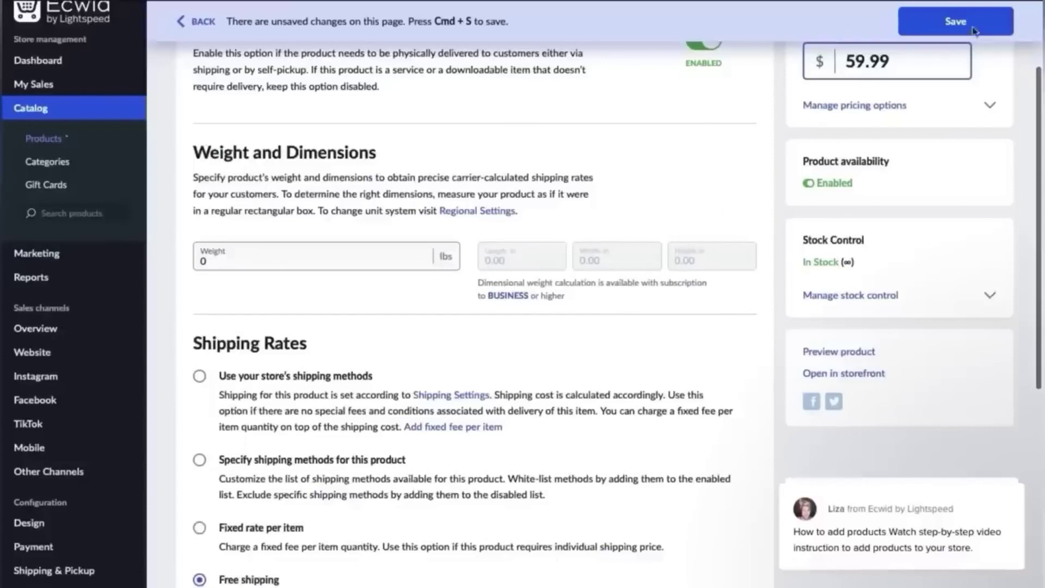
click(956, 21)
scroll(553, 107, up, 2)
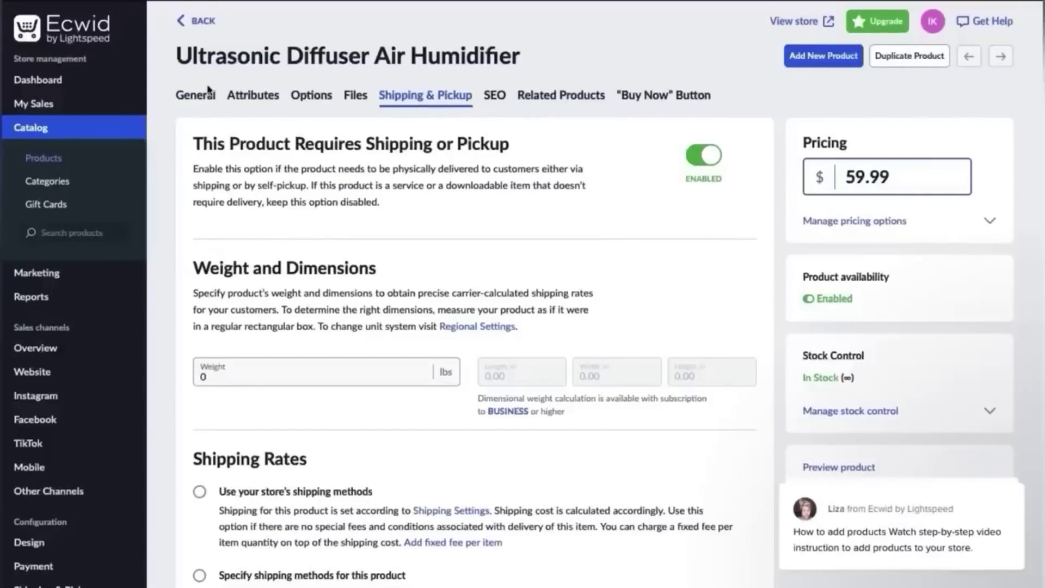
Step: Review the Payment page listing Pay by cash, Stripe, Square and PayPal providers
click(53, 568)
scroll(1018, 294, down, 5)
scroll(1018, 294, down, 4)
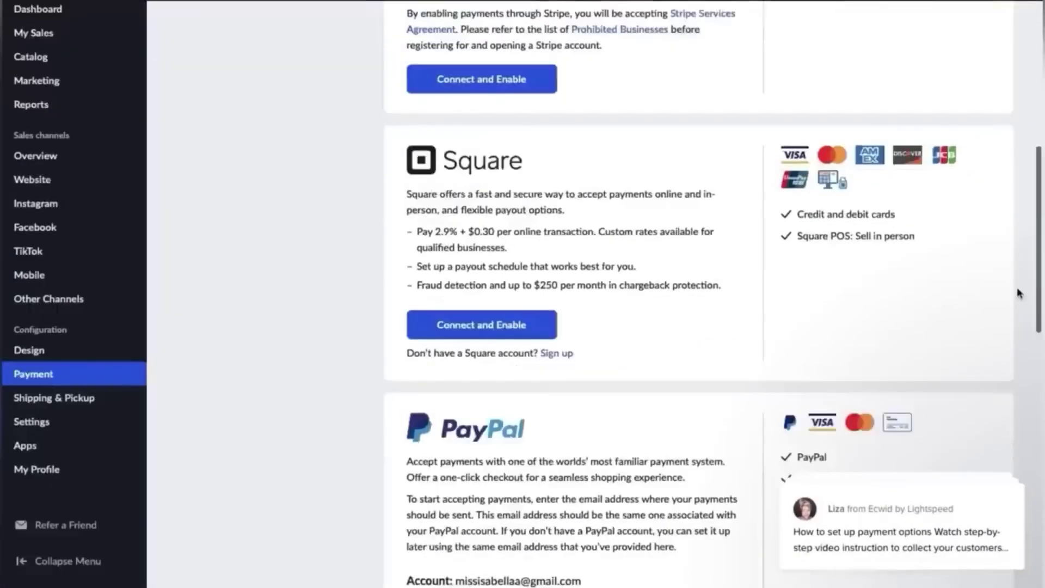
scroll(1008, 355, down, 3)
scroll(1009, 351, down, 1)
scroll(1010, 351, up, 1)
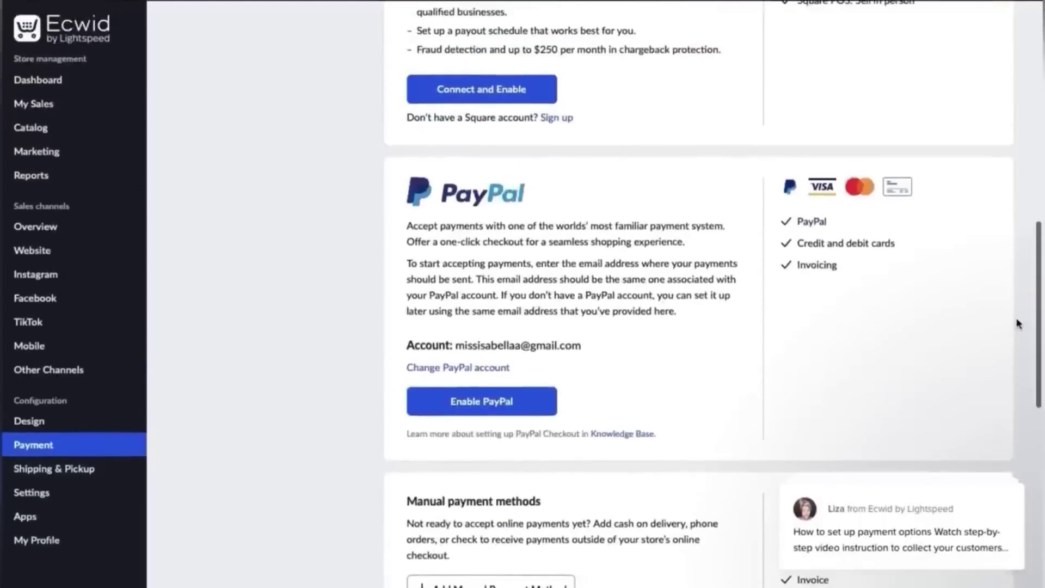
scroll(1017, 324, up, 1)
scroll(1018, 323, up, 2)
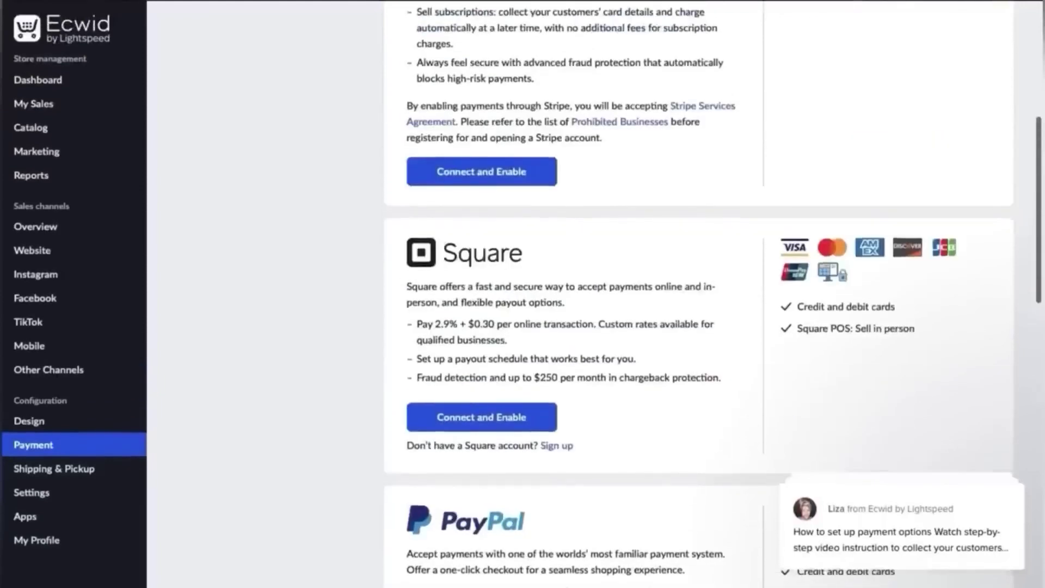
scroll(1018, 323, up, 1)
scroll(497, 329, up, 1)
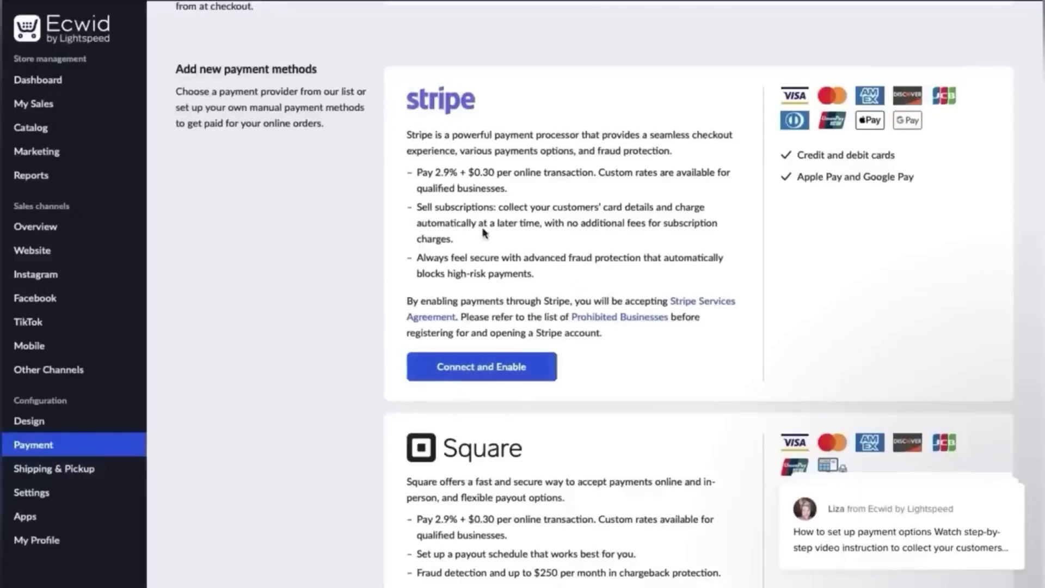
scroll(484, 233, up, 2)
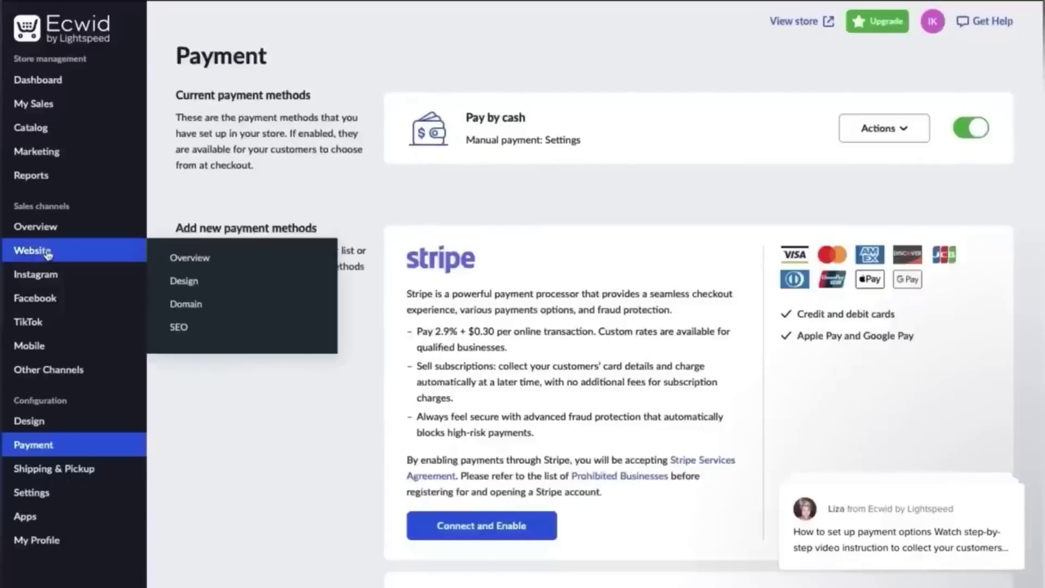
Step: Replace the site subdomain with cozyhomez in Website > Domain and save the new address
mouse_move(32, 250)
click(186, 303)
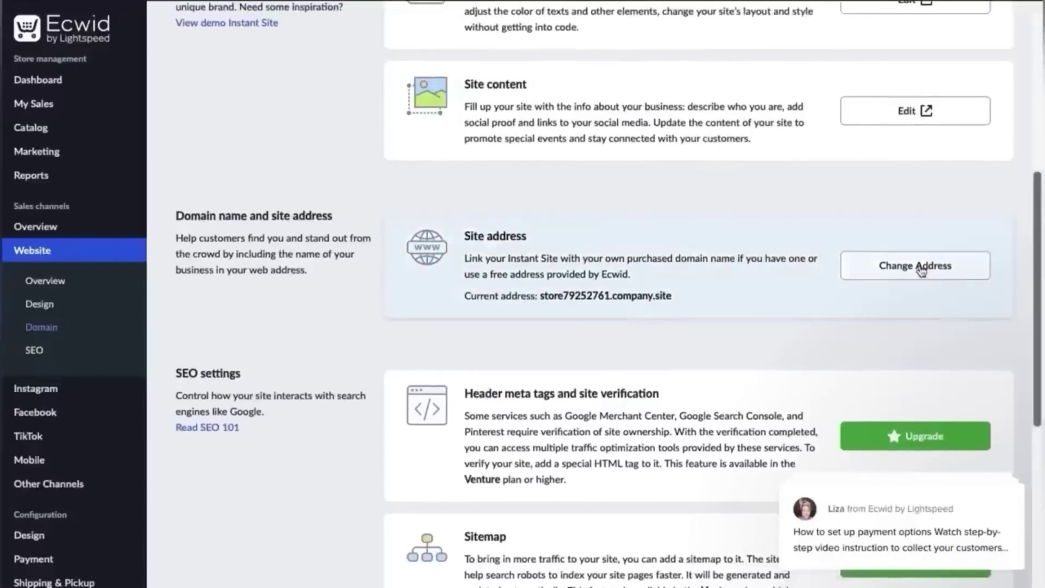
click(911, 269)
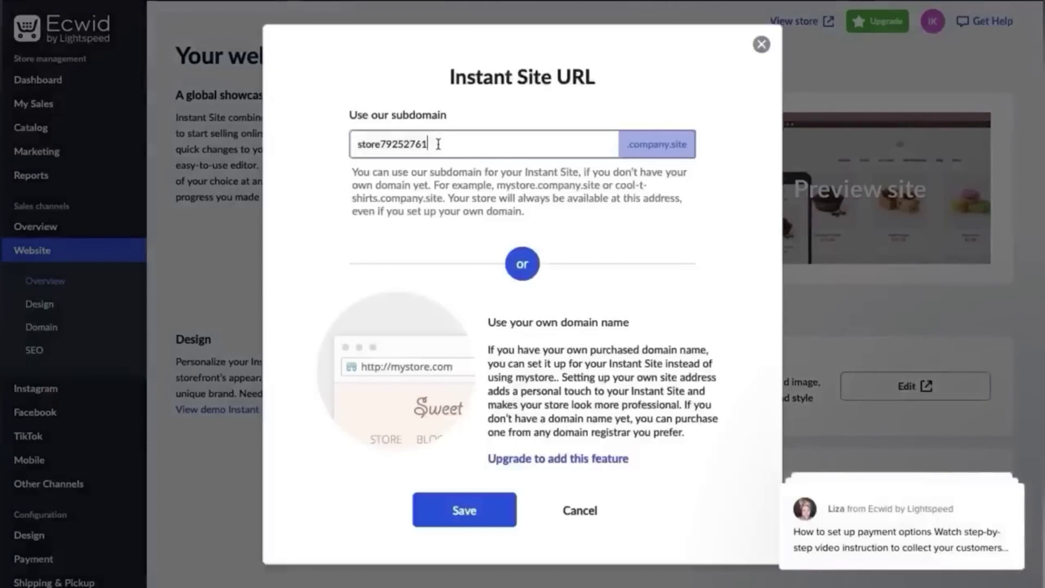
double_click(438, 144)
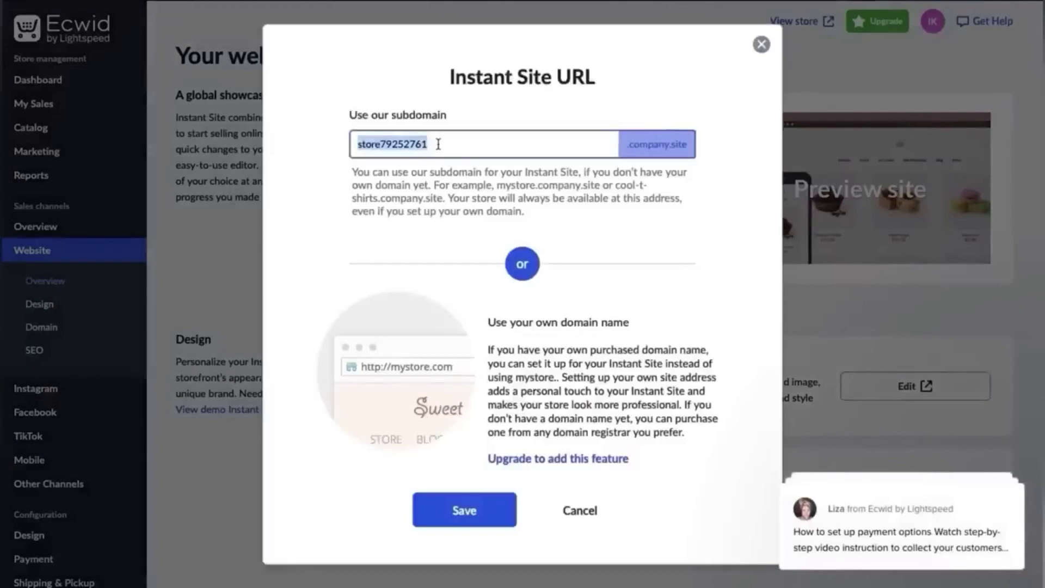
key(BackSpace)
text(cozyho)
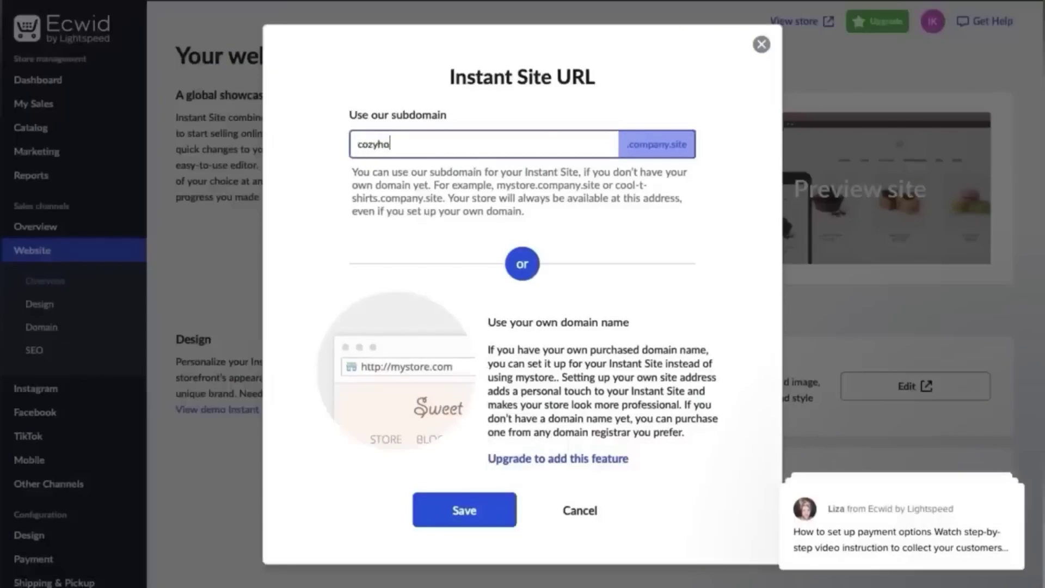
text(mez)
click(673, 147)
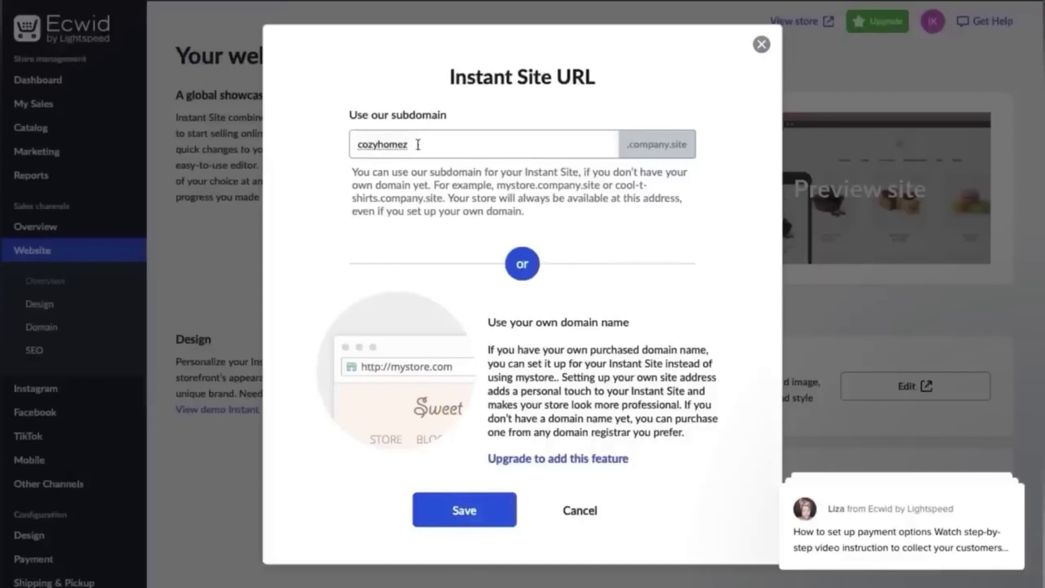
click(489, 511)
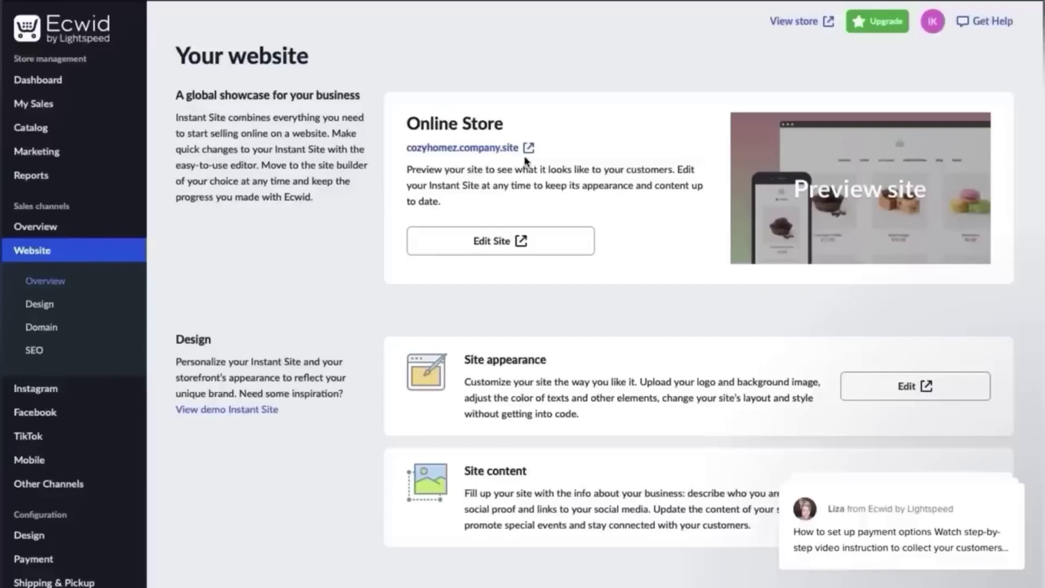
Step: Filter themes to Home & Furniture and apply the Stay calm theme to the site
click(895, 389)
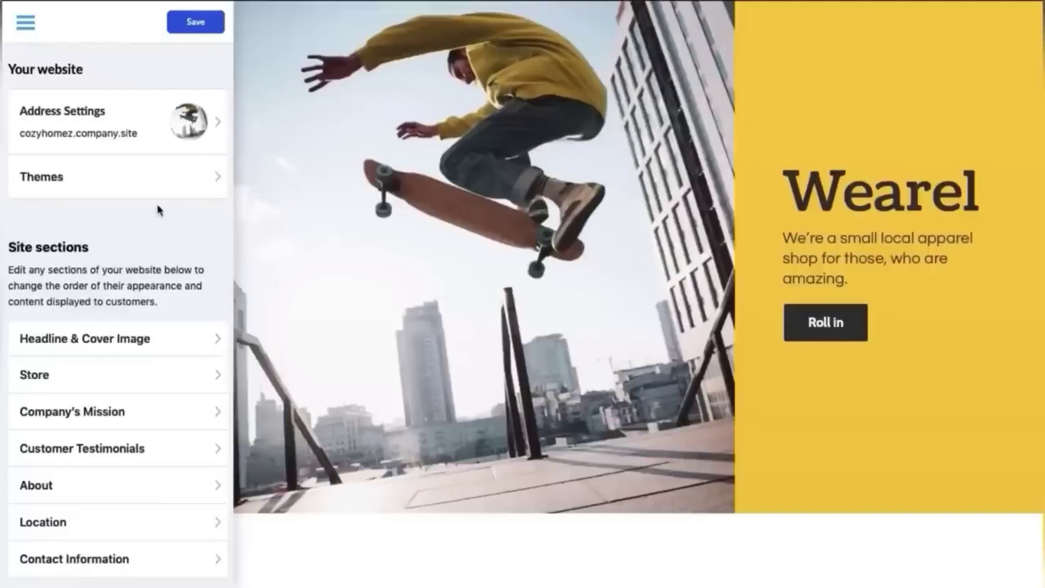
click(193, 179)
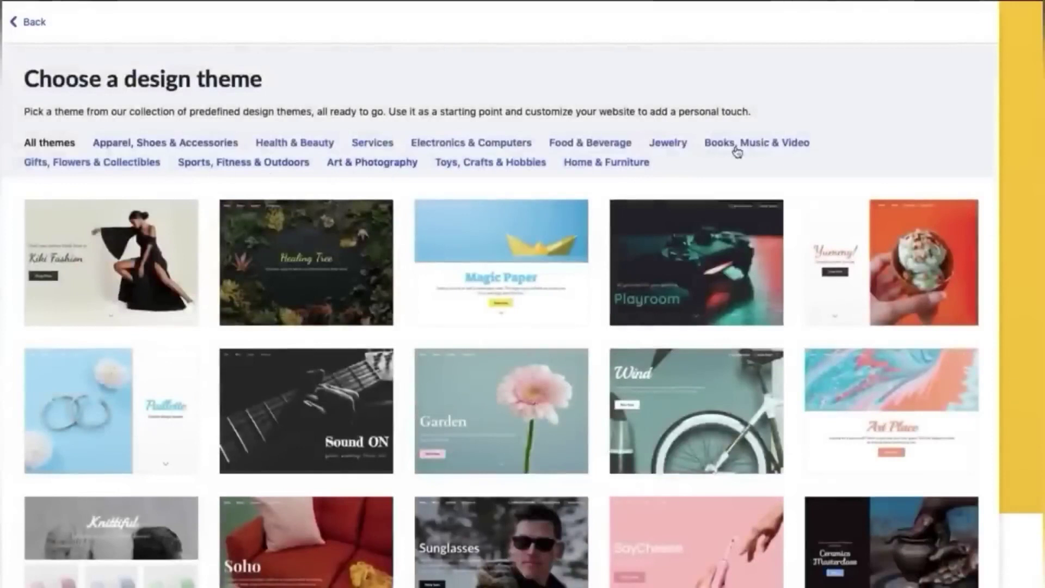
click(610, 163)
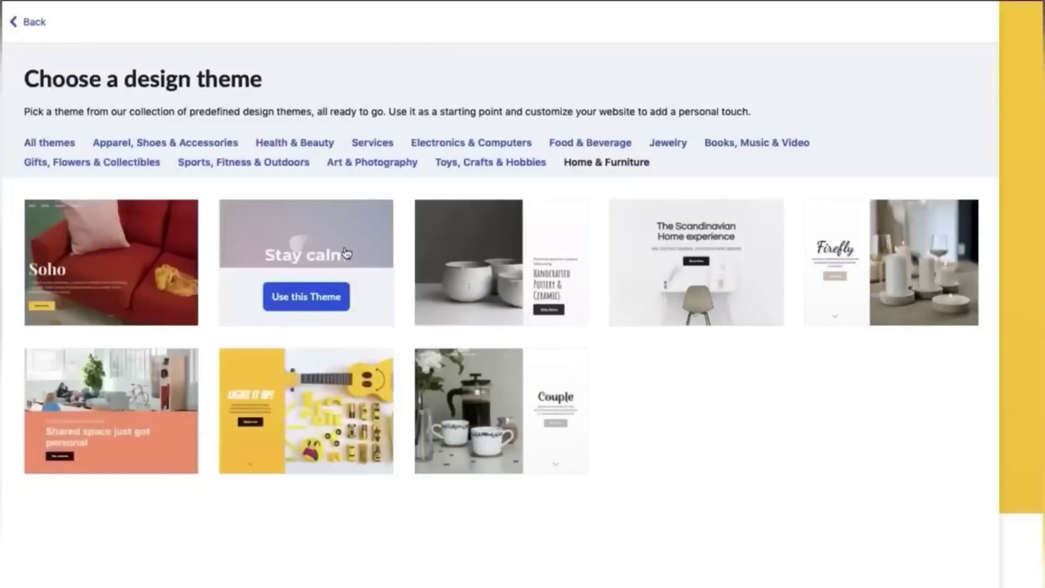
mouse_move(305, 262)
click(304, 300)
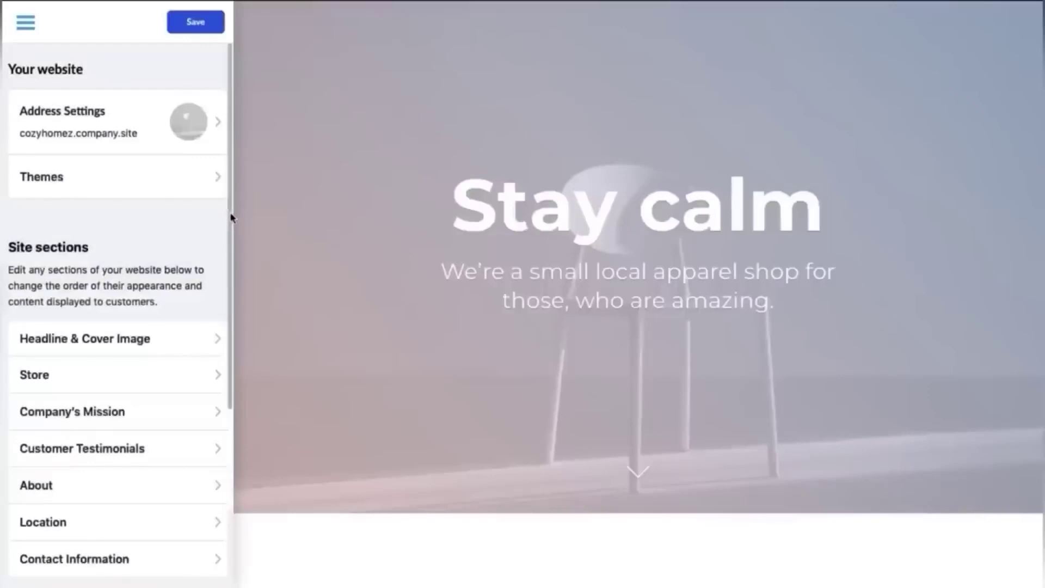
drag(235, 217, 233, 282)
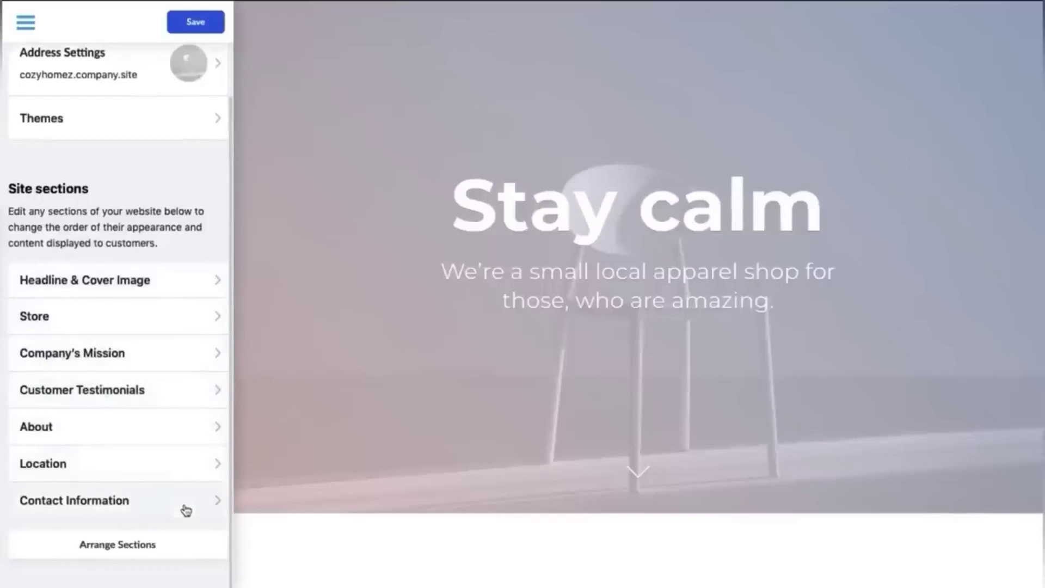
Step: Replace the cover headline with 'Cozy Homez', keeping the Homez spelling
click(183, 290)
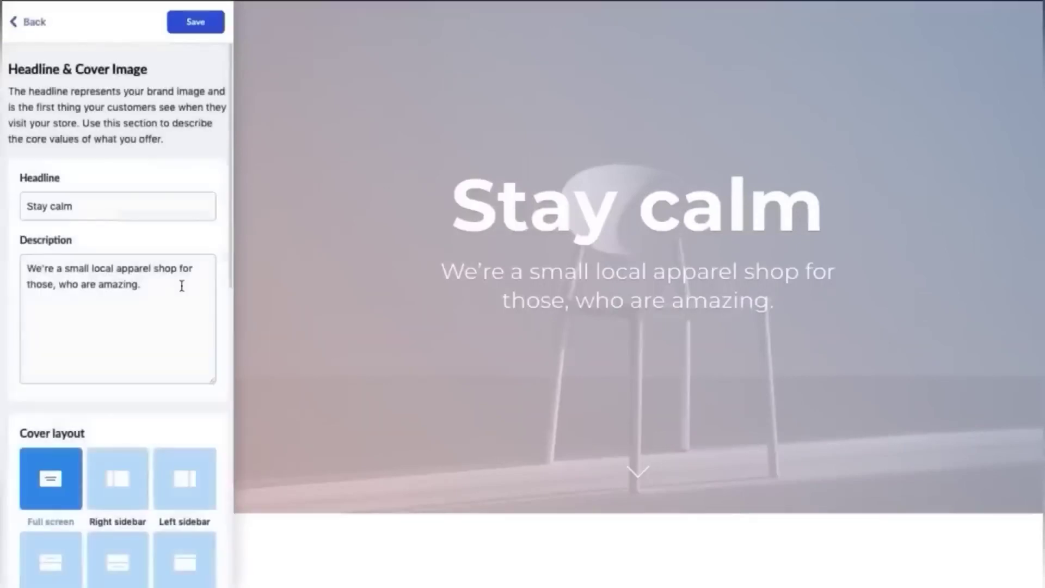
triple_click(94, 203)
text(Coz)
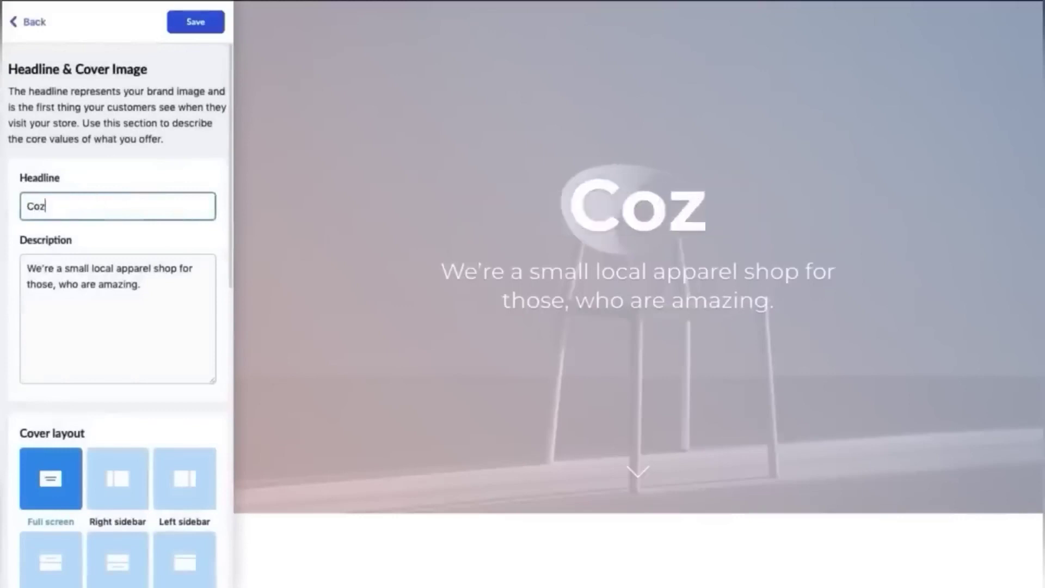
text(y Homez)
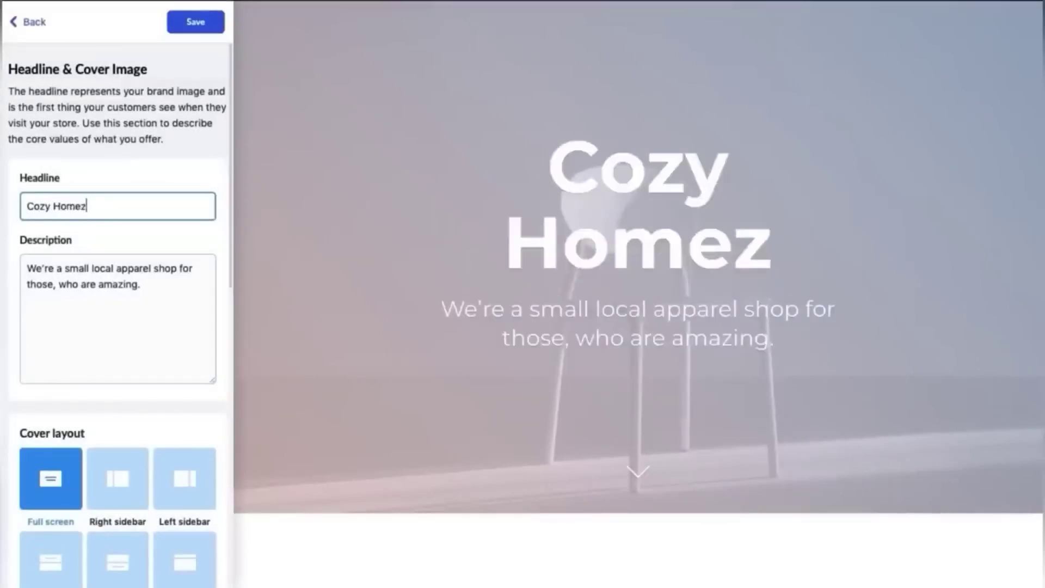
click(95, 223)
click(133, 255)
Step: Change 'apparel' to 'diffusers' in the cover description
click(164, 292)
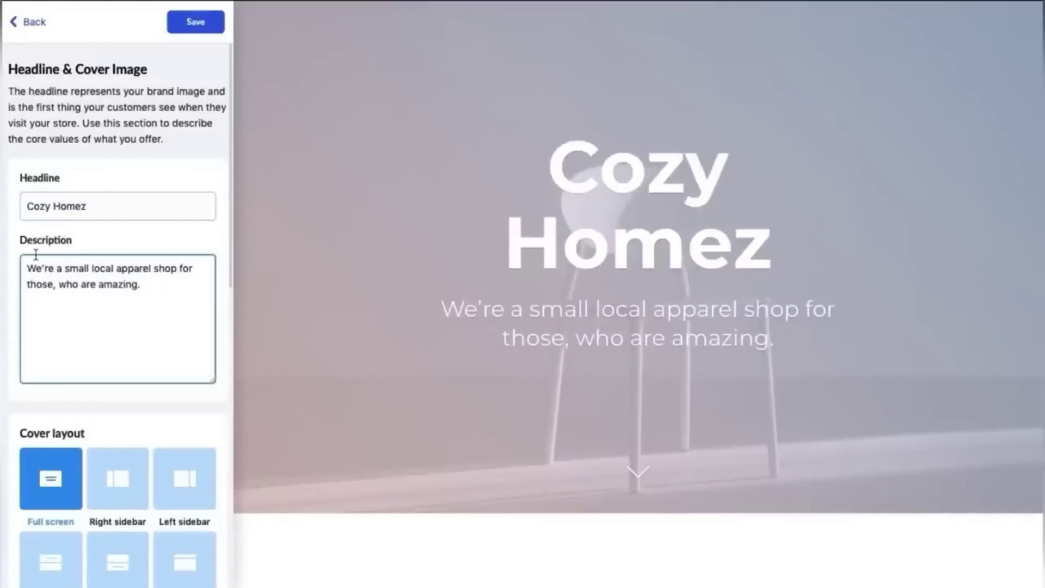
mouse_move(155, 286)
mouse_down()
mouse_move(27, 266)
mouse_move(136, 264)
mouse_move(142, 285)
mouse_up()
drag(153, 269, 123, 268)
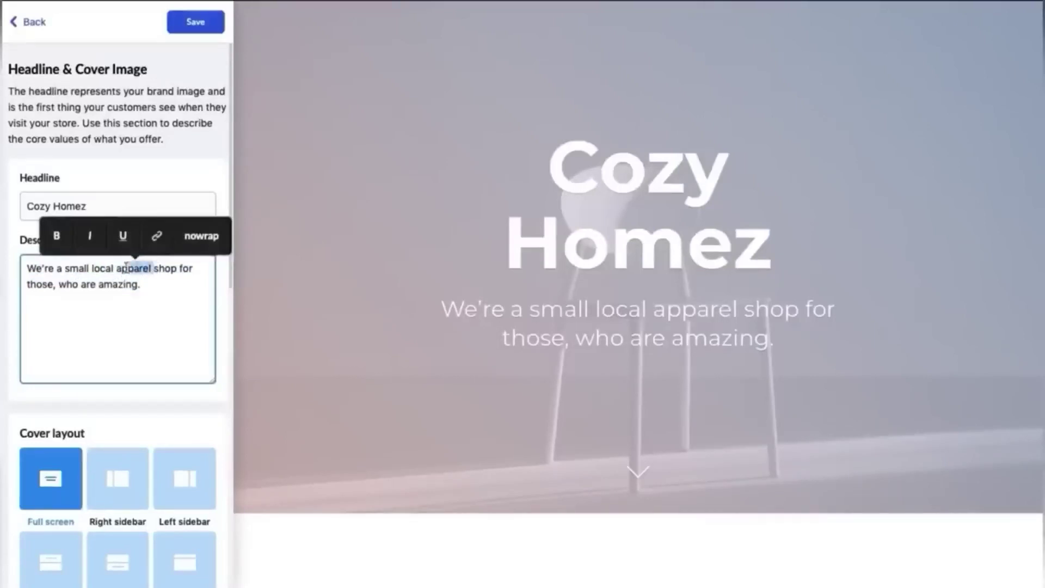
text(diffus)
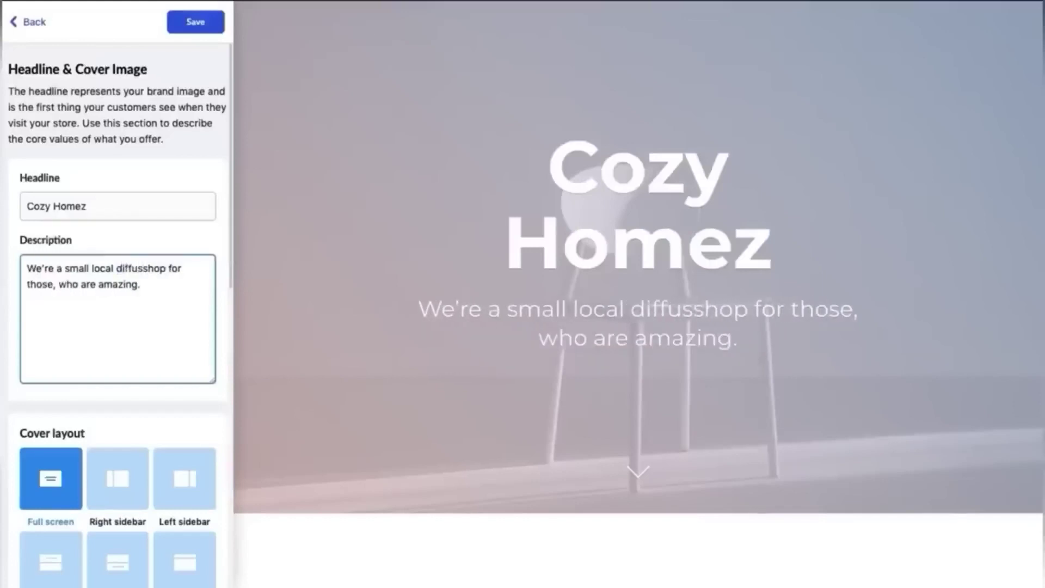
key(BackSpace)
key(BackSpace)
key(BackSpace)
text(fusers)
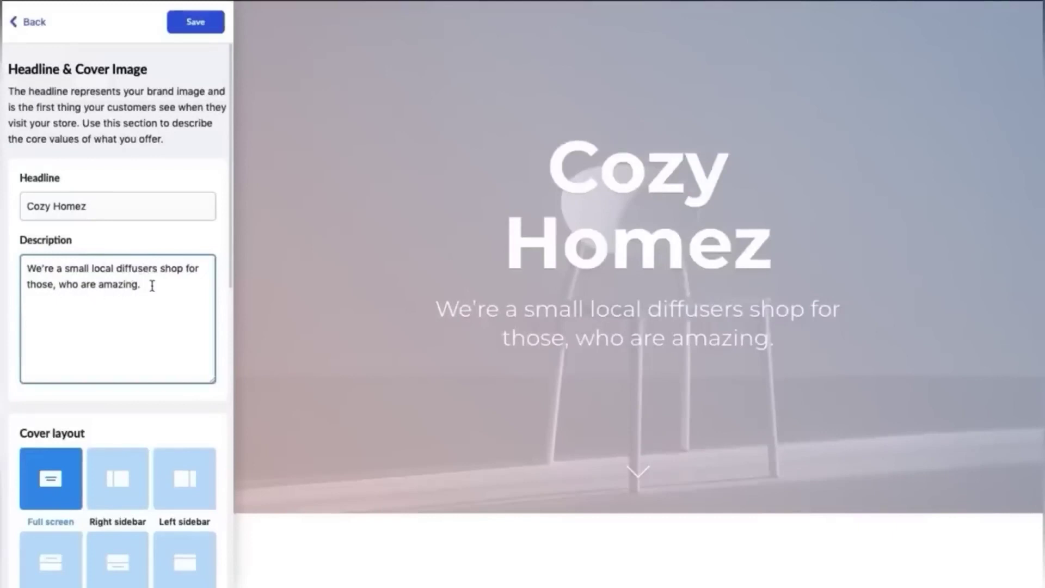
drag(226, 276, 227, 534)
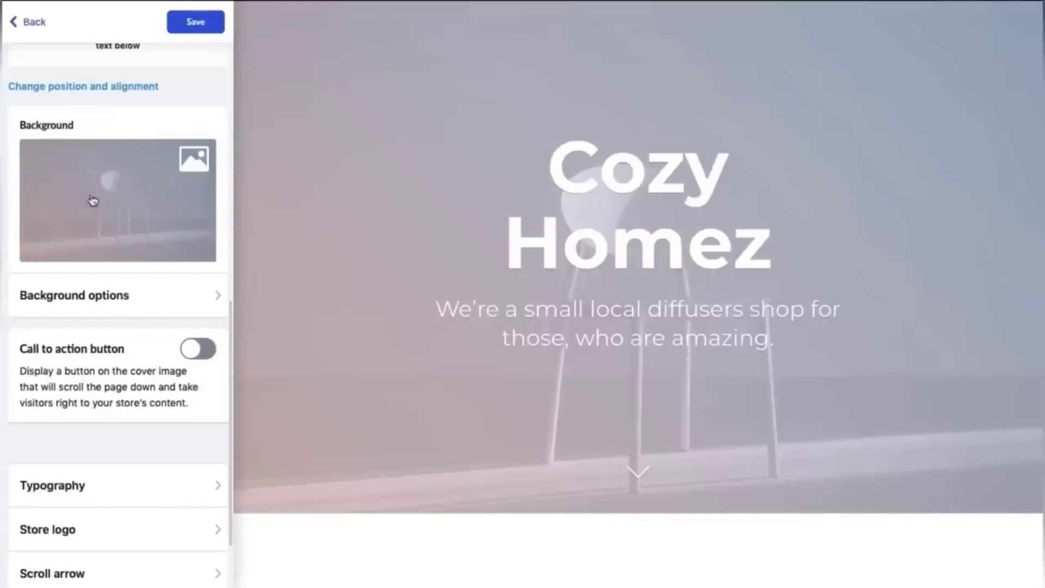
Step: Apply the teal overlay to the cover image at about 29% opacity and save the background
click(214, 304)
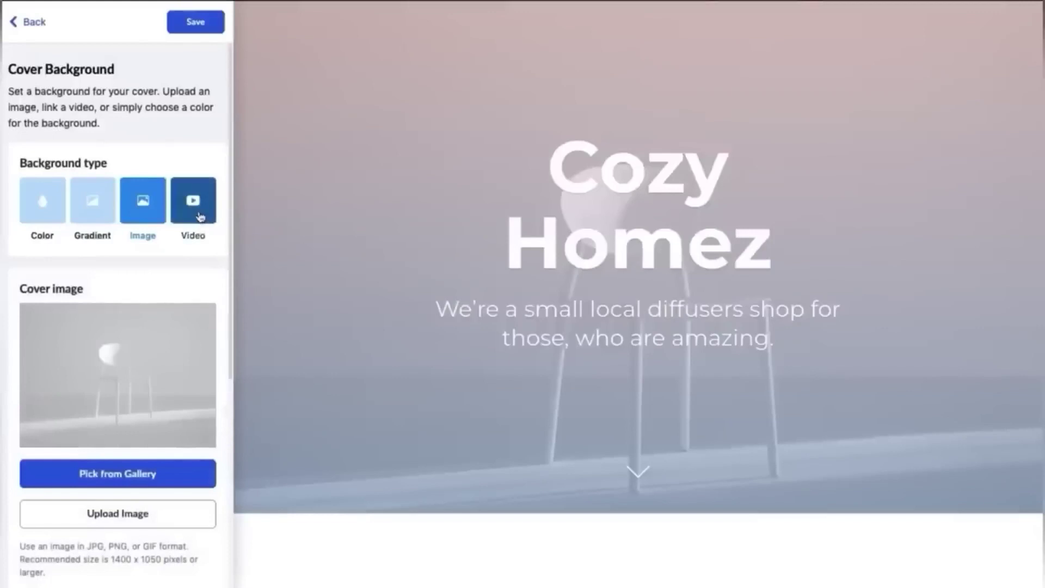
drag(234, 210, 194, 420)
click(194, 416)
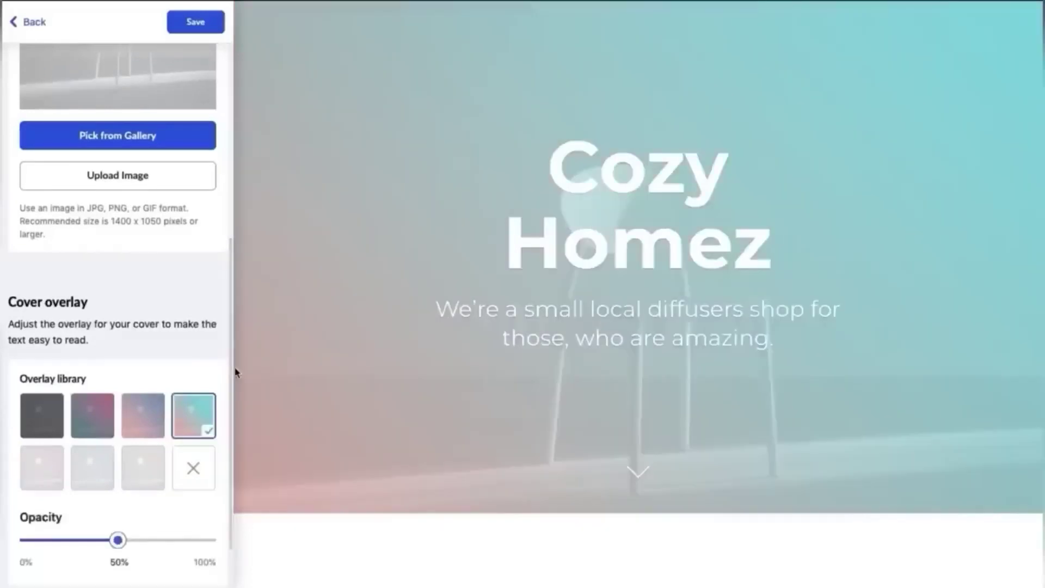
scroll(210, 398, down, 1)
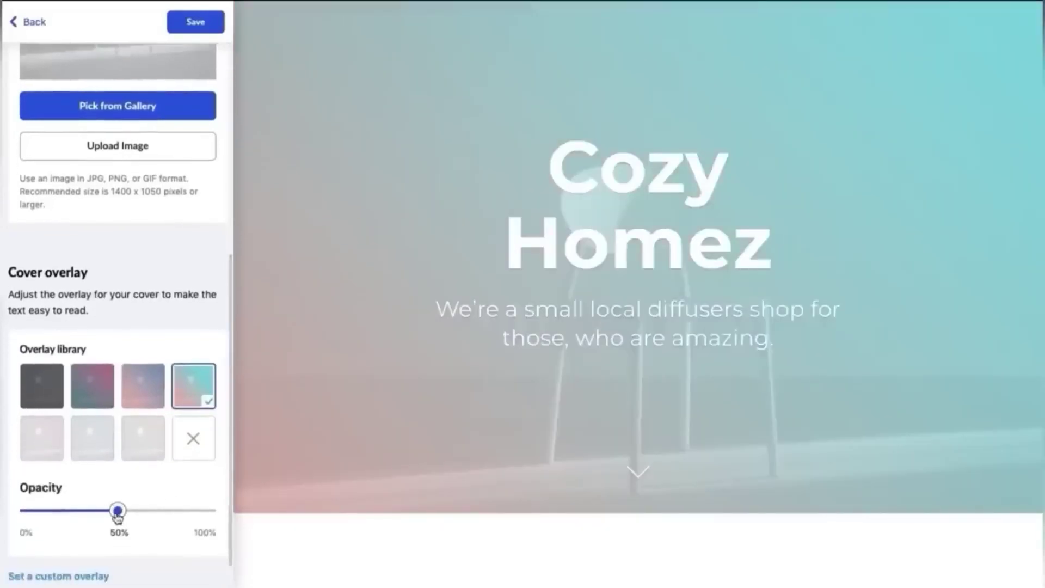
drag(118, 511, 85, 510)
scroll(230, 371, up, 5)
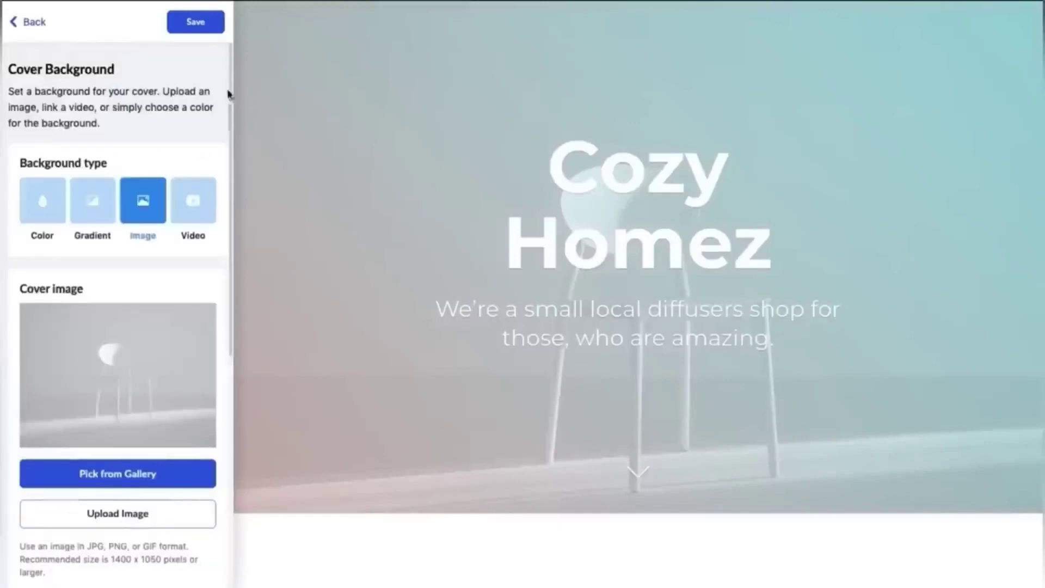
click(196, 25)
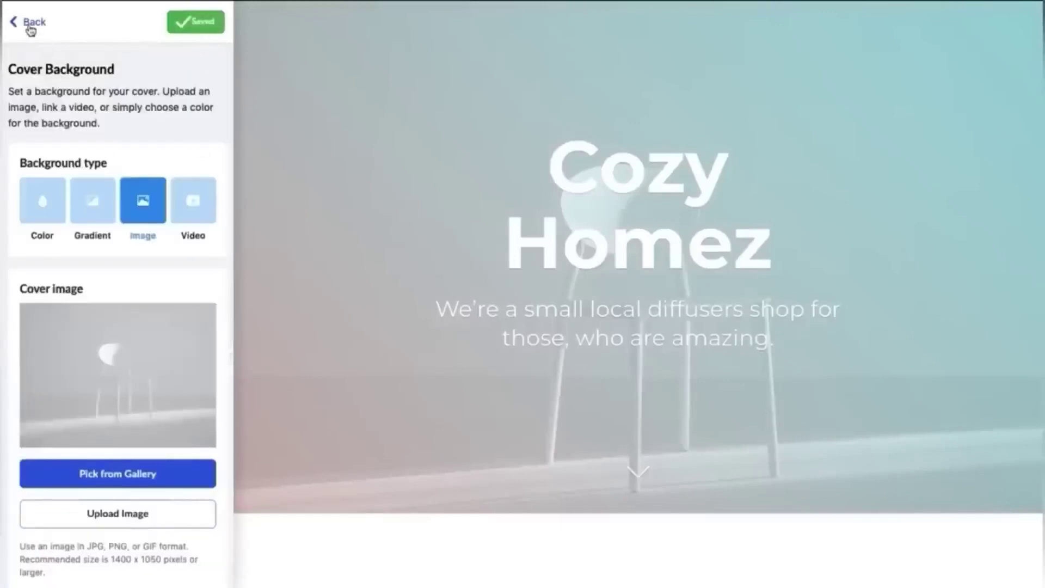
click(33, 24)
scroll(196, 360, down, 2)
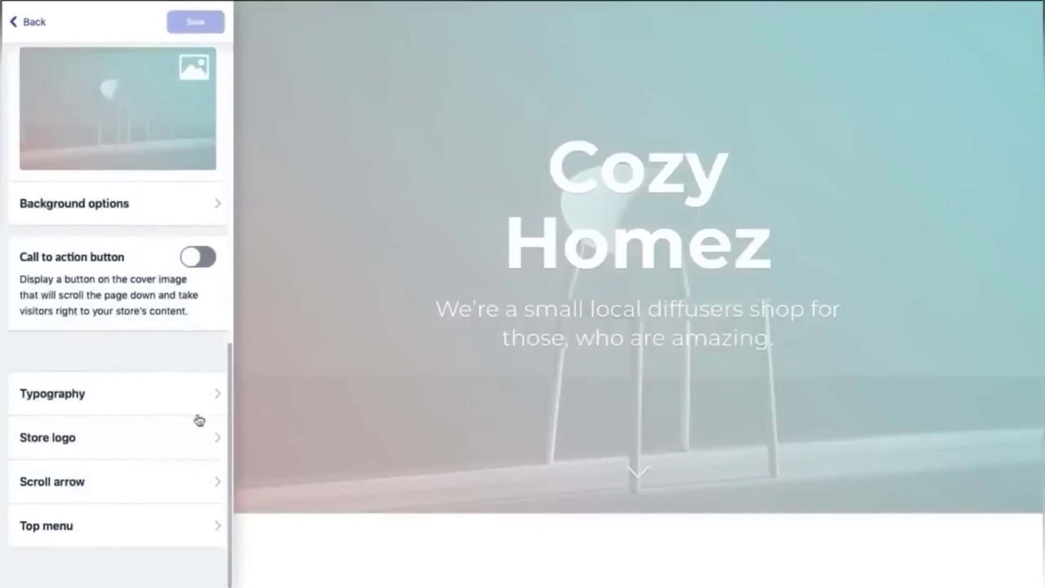
Step: Look over the cover typography settings and return to the site sections list
click(136, 394)
drag(230, 156, 223, 535)
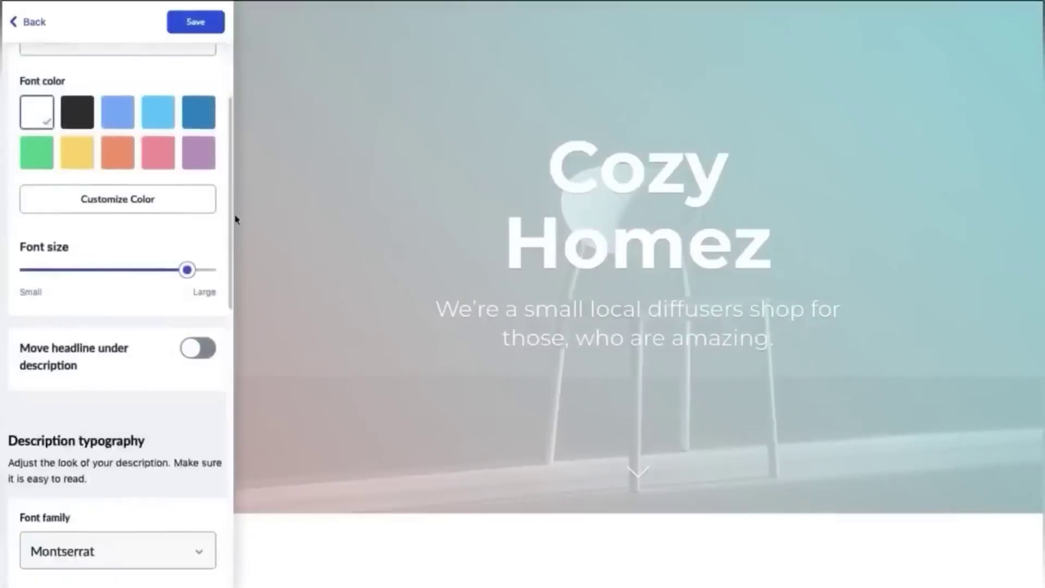
click(26, 26)
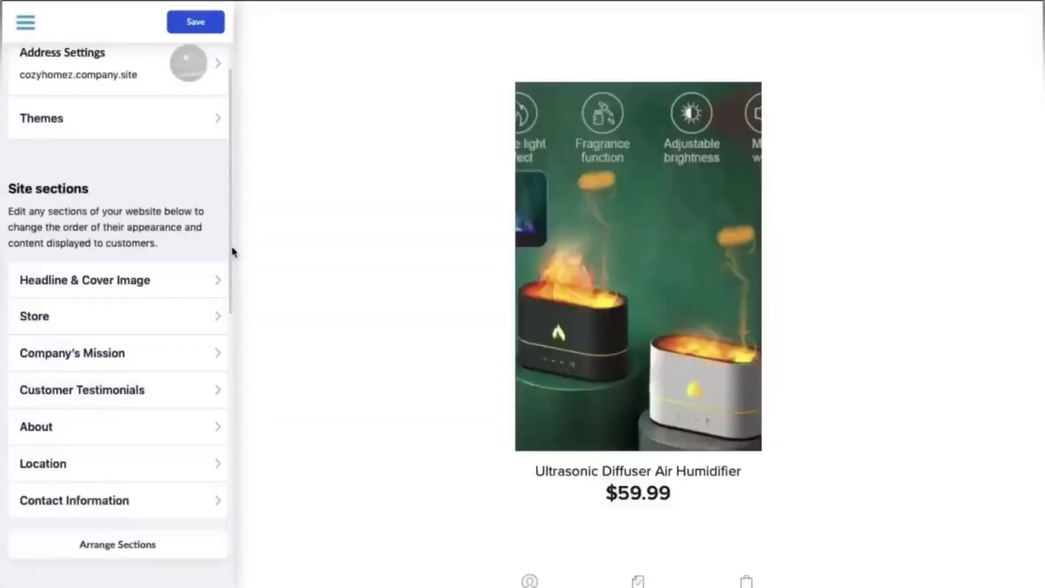
Step: Try the Store section's thumbnail sizes and settle on medium product thumbnails
click(206, 318)
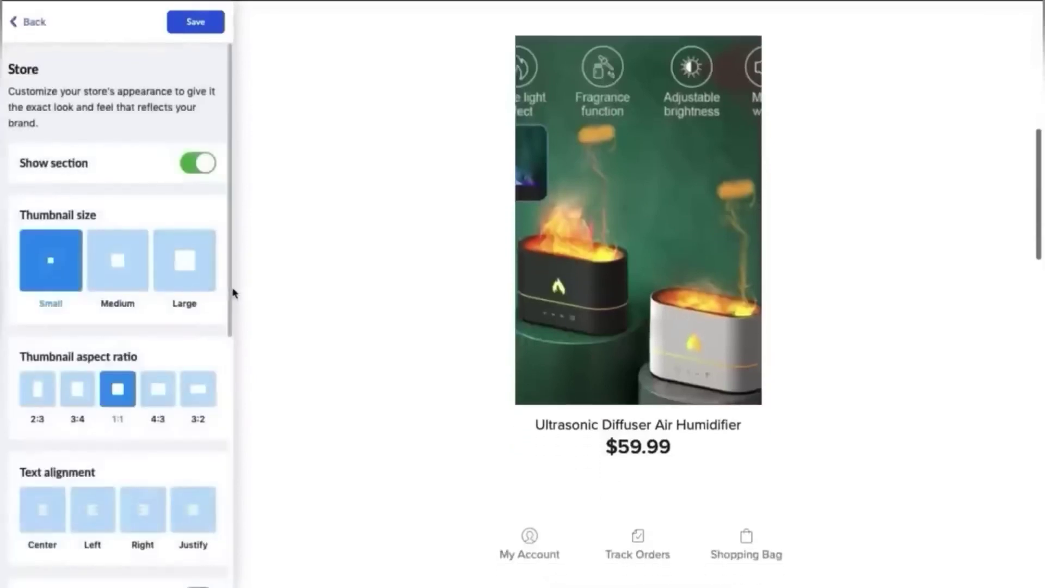
click(164, 260)
click(106, 270)
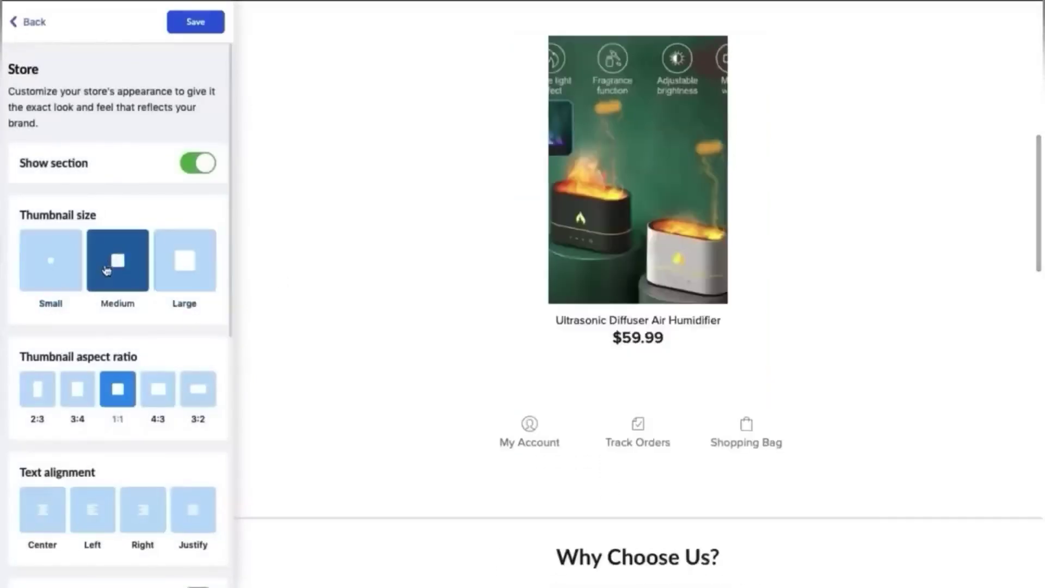
click(185, 261)
click(118, 260)
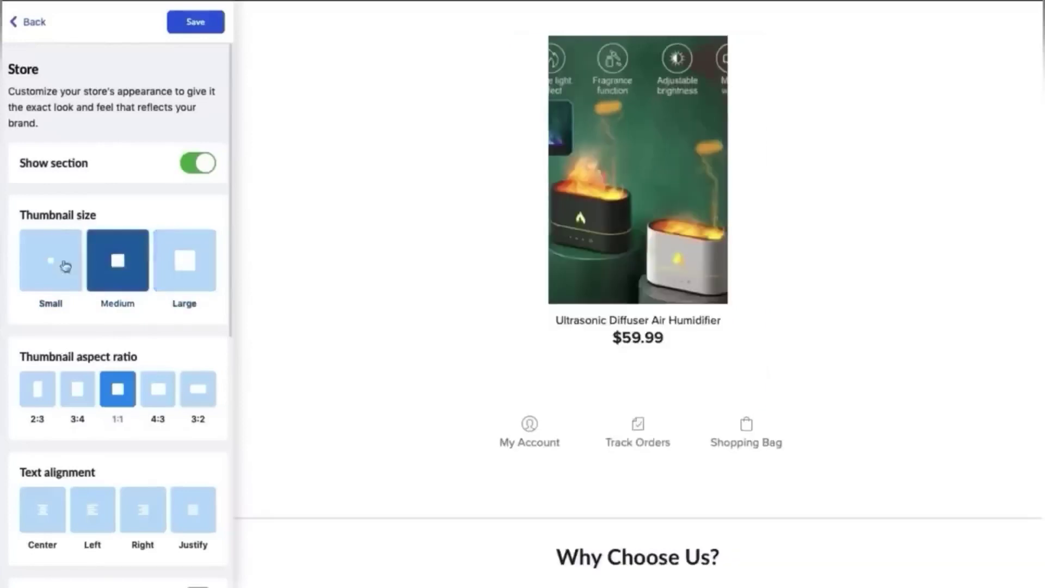
click(59, 267)
click(105, 269)
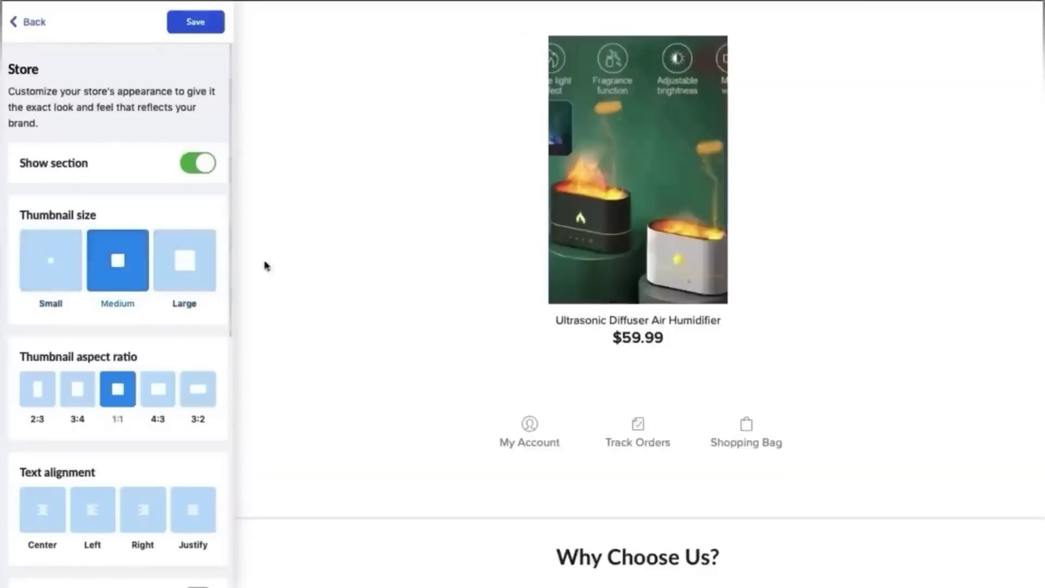
scroll(233, 202, down, 1)
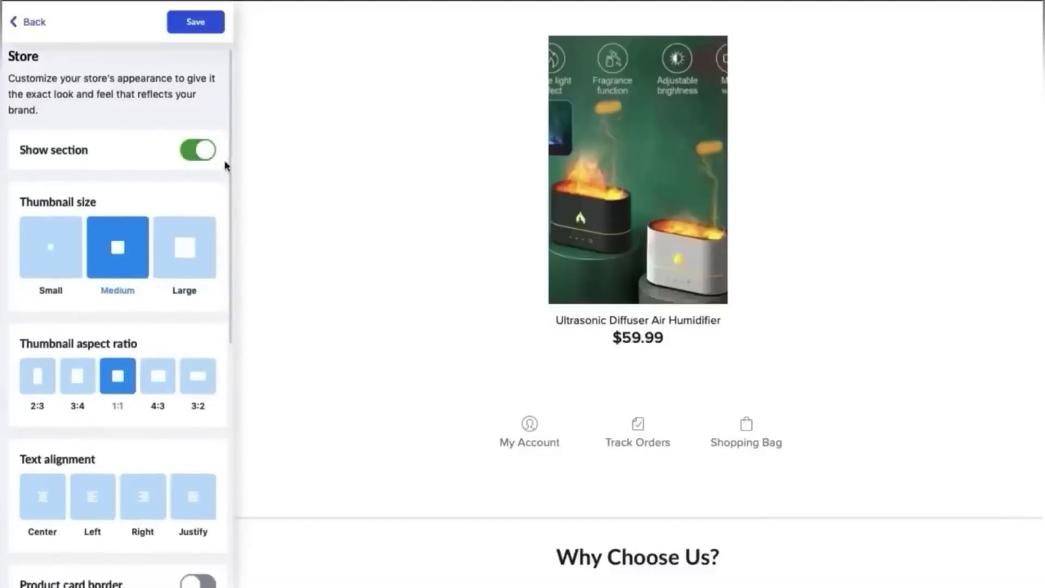
drag(230, 169, 233, 243)
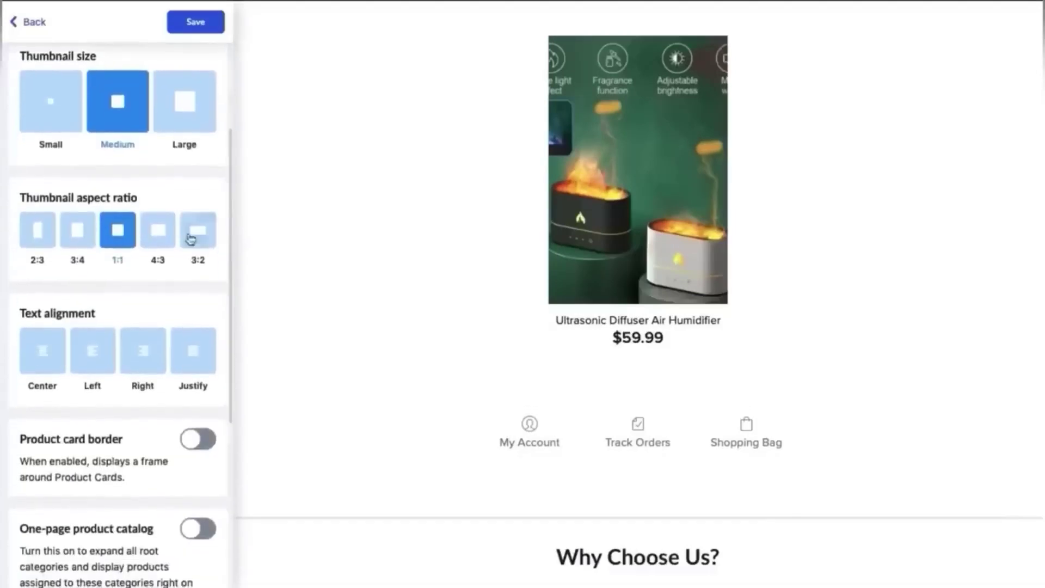
Step: Try 4:3, 3:2 and 3:4 image ratios, settle on square images and save the section
click(158, 230)
click(191, 236)
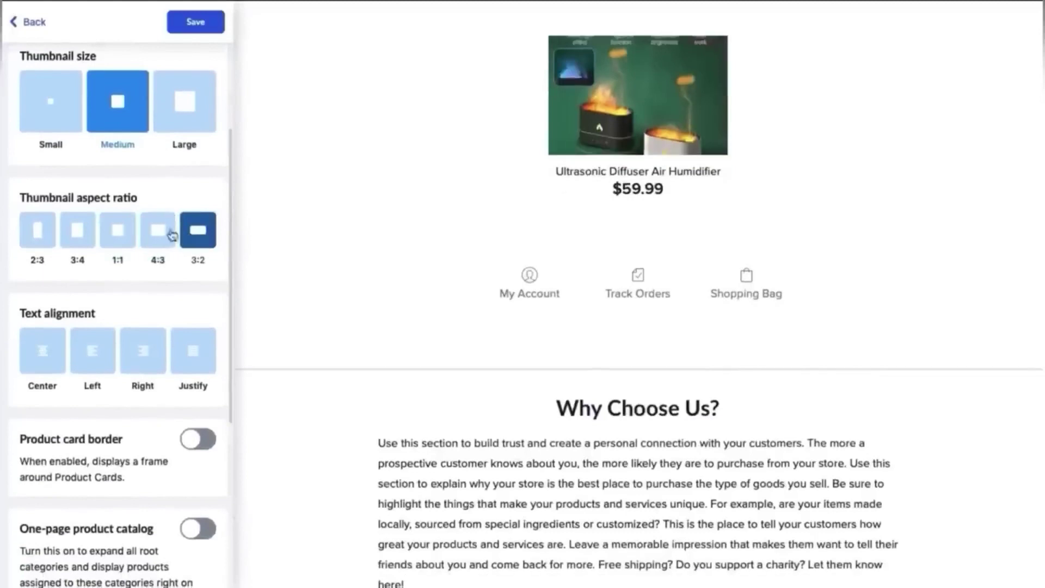
click(115, 235)
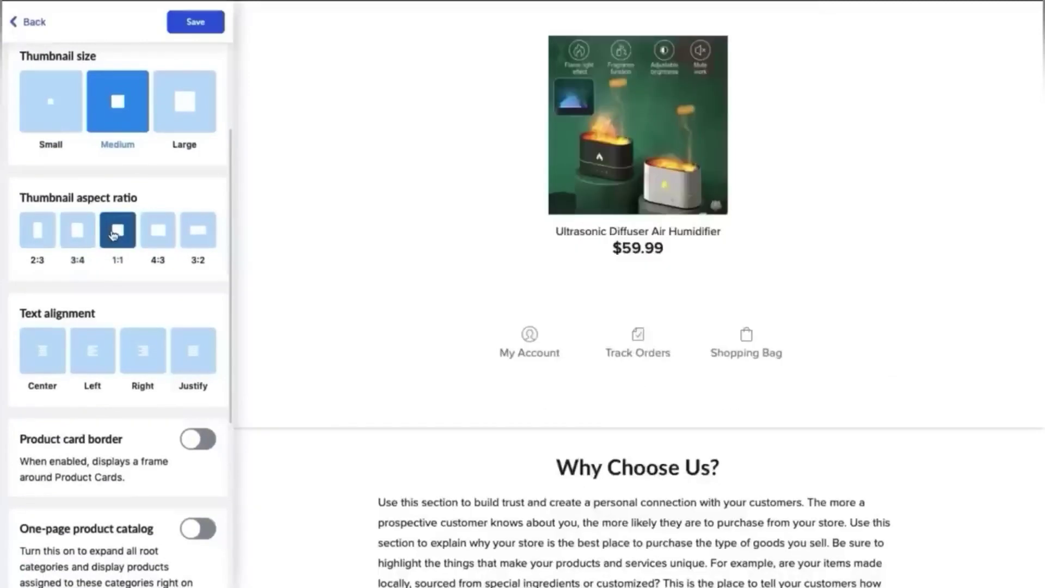
click(80, 233)
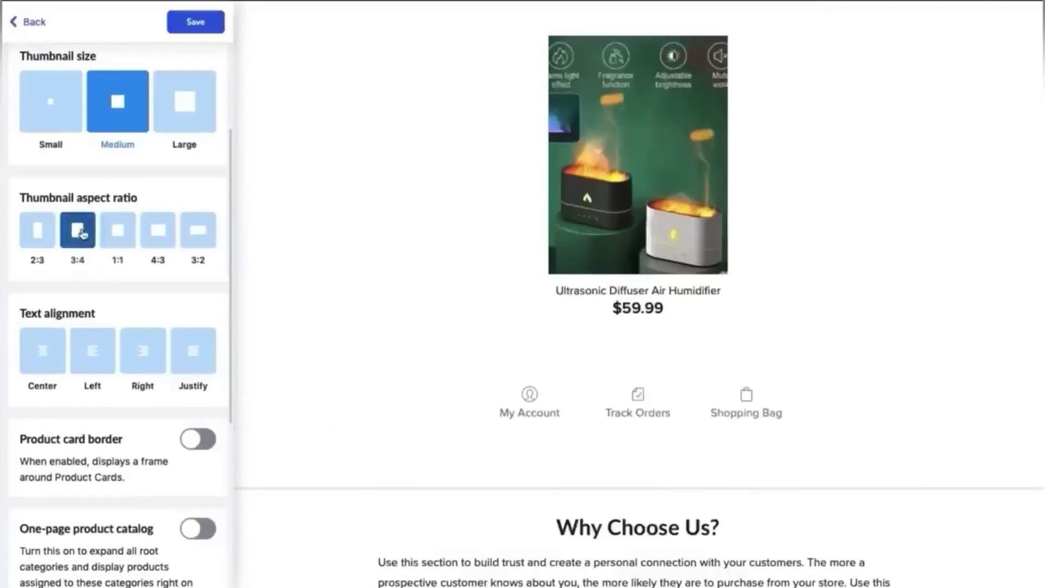
click(119, 230)
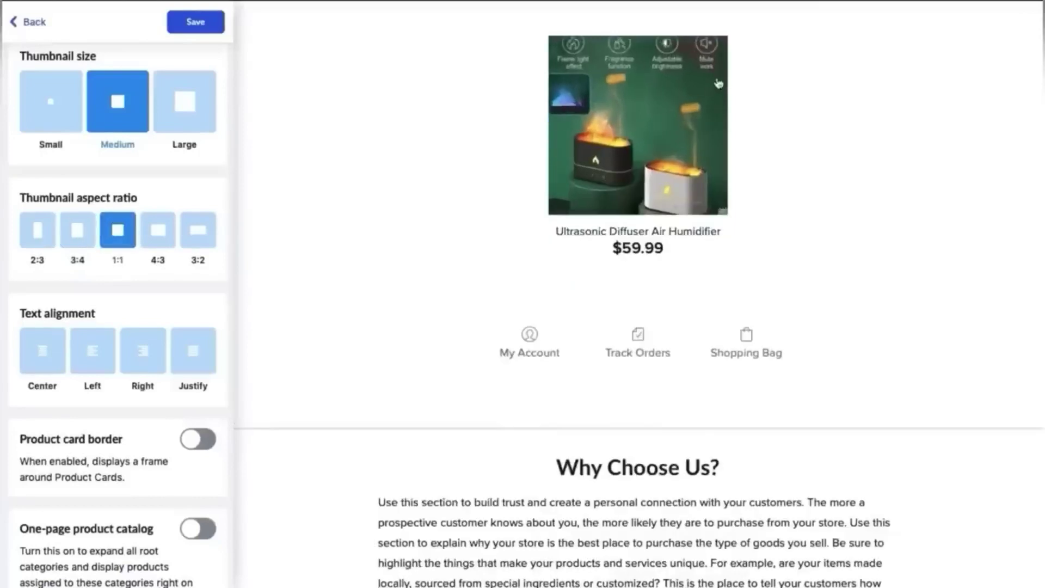
scroll(833, 141, up, 1)
scroll(845, 141, up, 2)
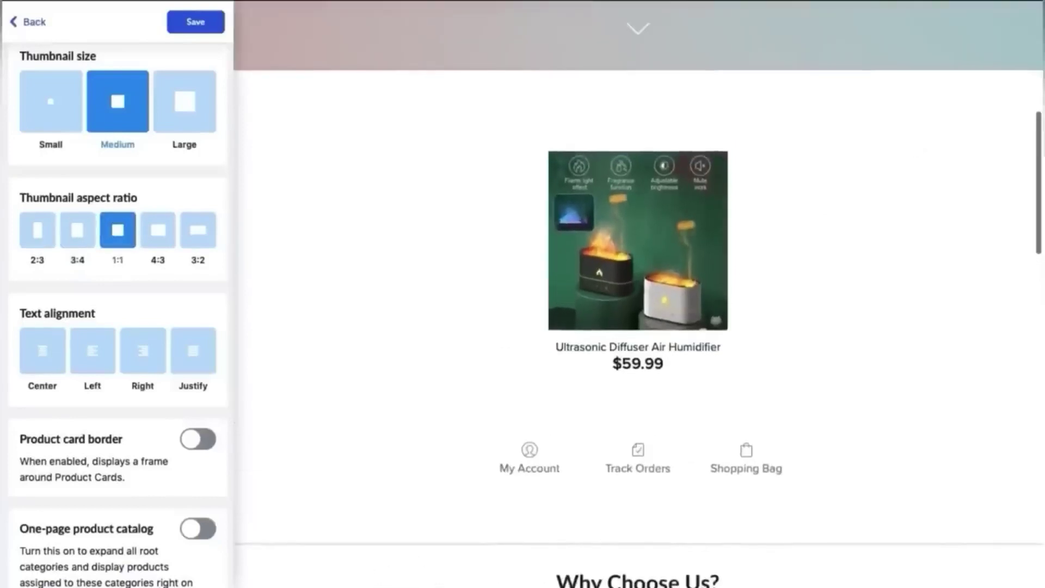
scroll(1041, 187, up, 1)
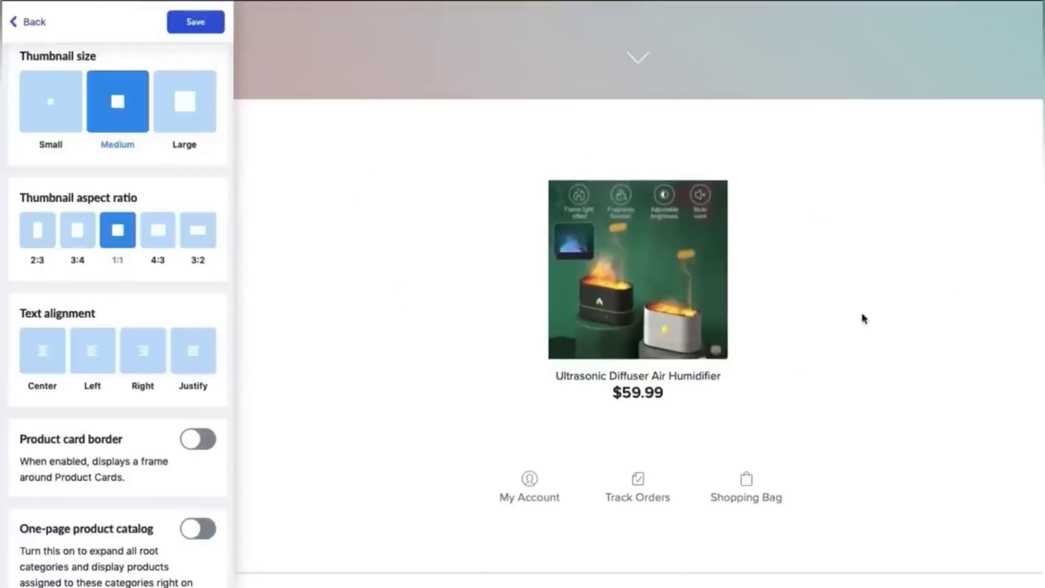
scroll(864, 318, down, 2)
scroll(863, 319, down, 1)
scroll(863, 318, down, 3)
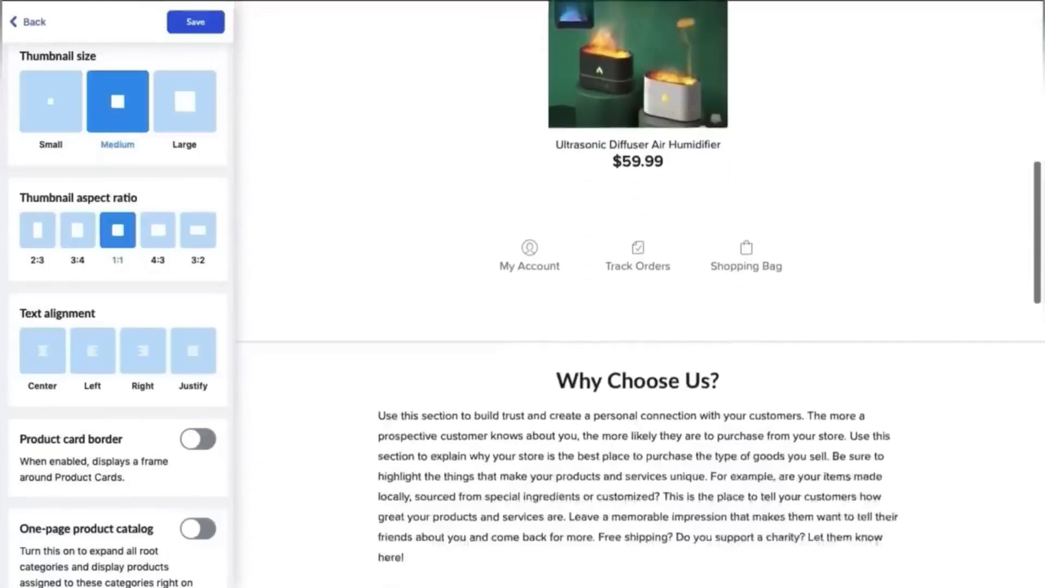
scroll(702, 197, down, 3)
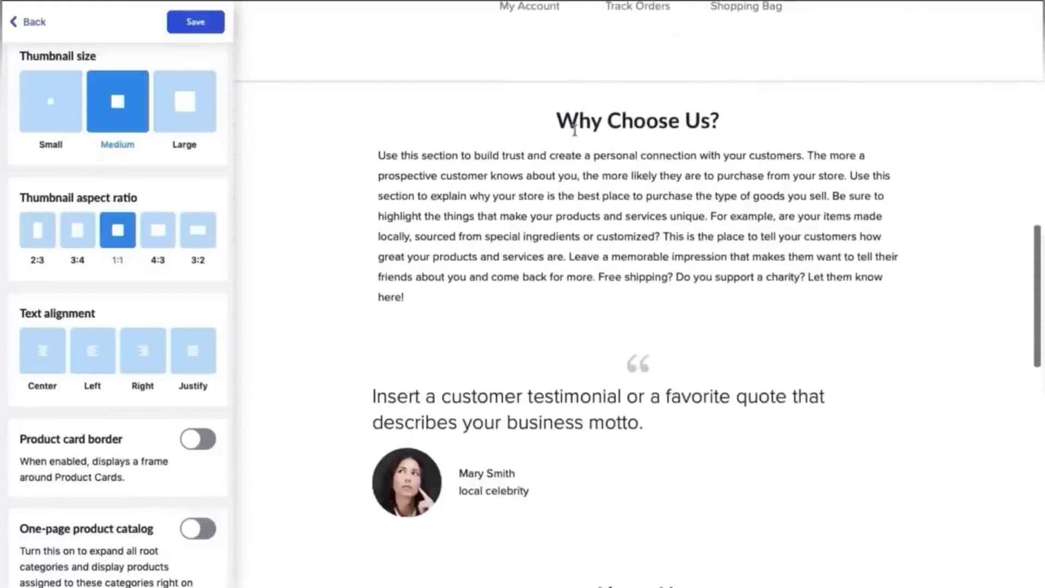
click(198, 24)
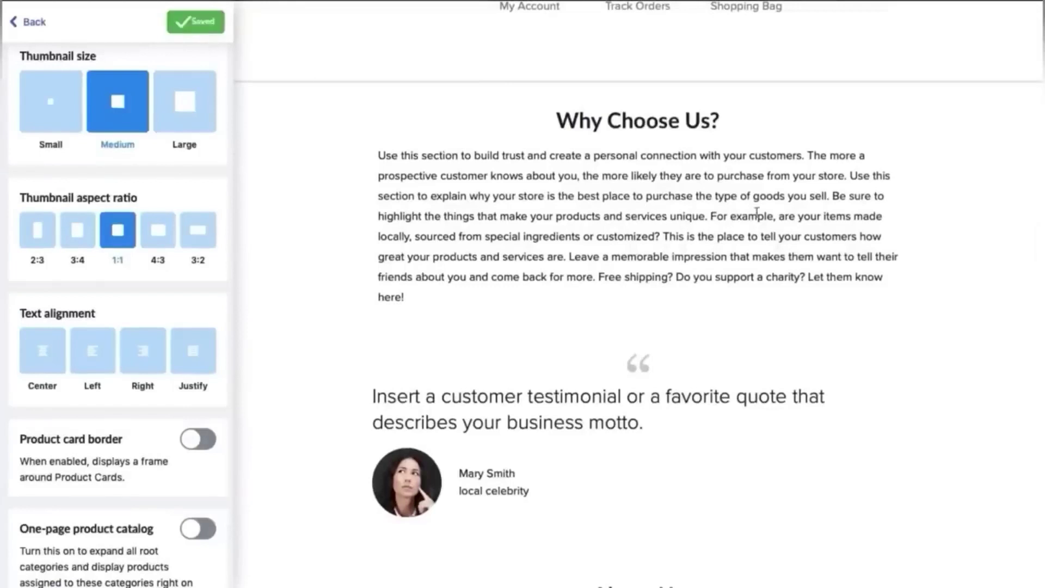
click(32, 24)
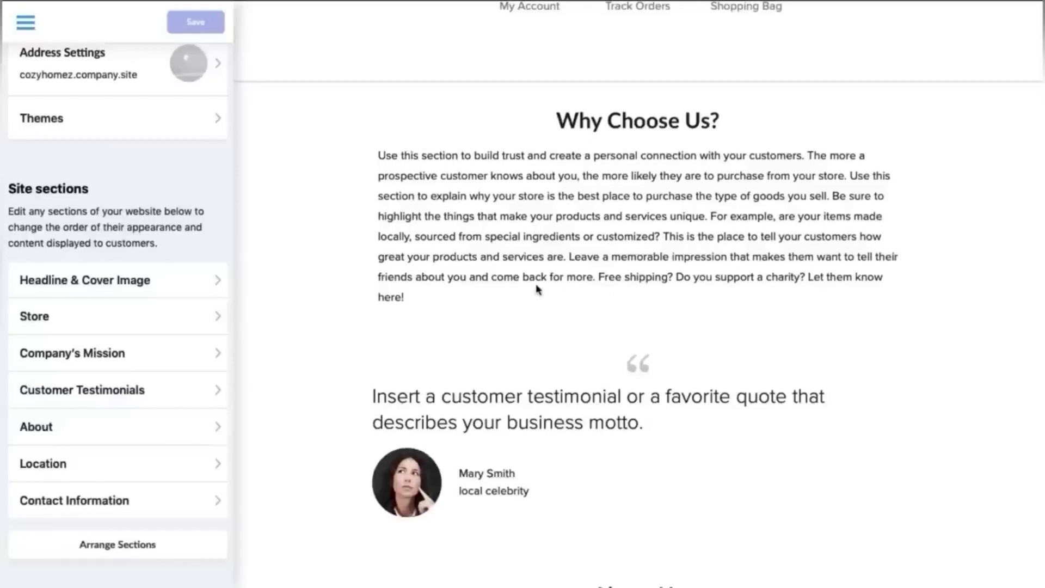
scroll(537, 289, down, 1)
scroll(537, 289, down, 1)
scroll(536, 289, down, 2)
scroll(537, 289, down, 1)
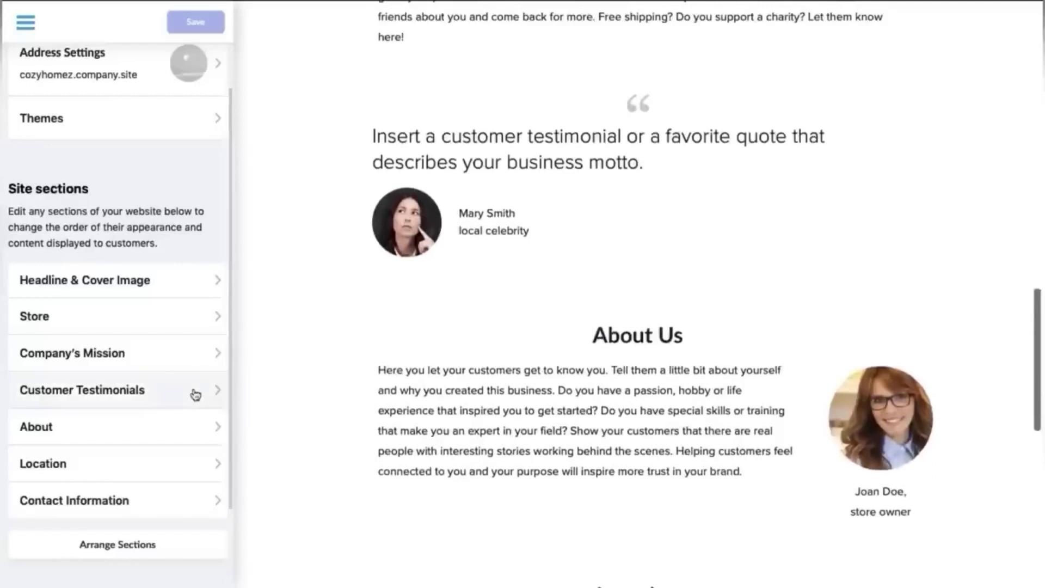
Step: Delete Testimonial #2 from the Customer Testimonials section
click(196, 390)
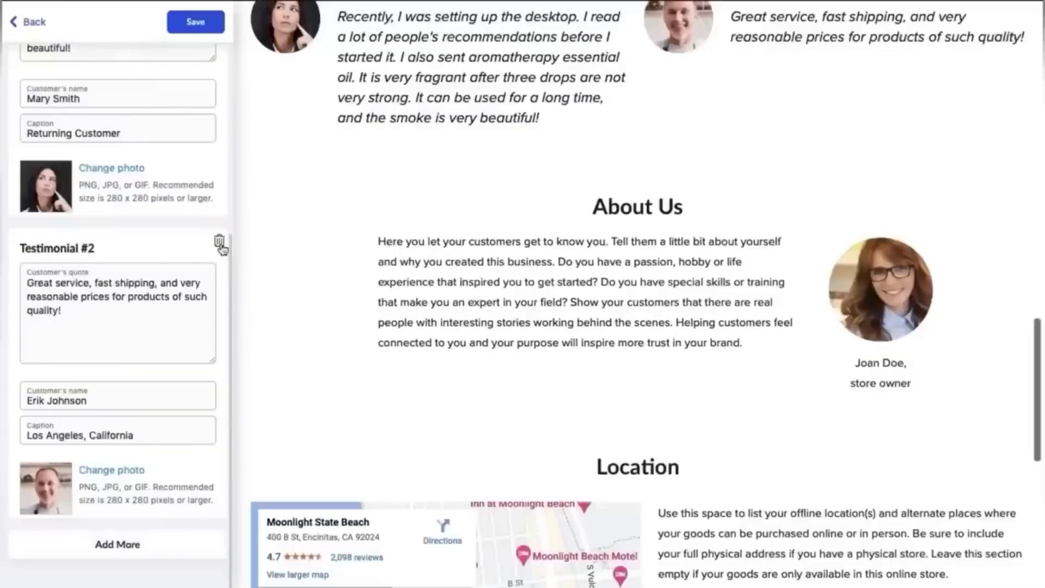
click(219, 243)
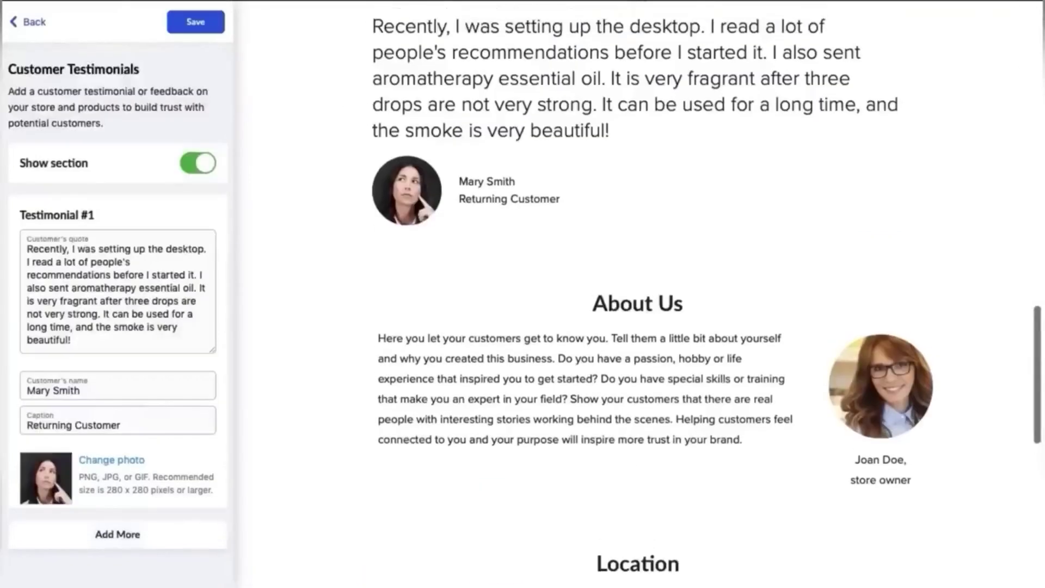
Step: Switch off Show section for both the About Us and Location sections
click(196, 30)
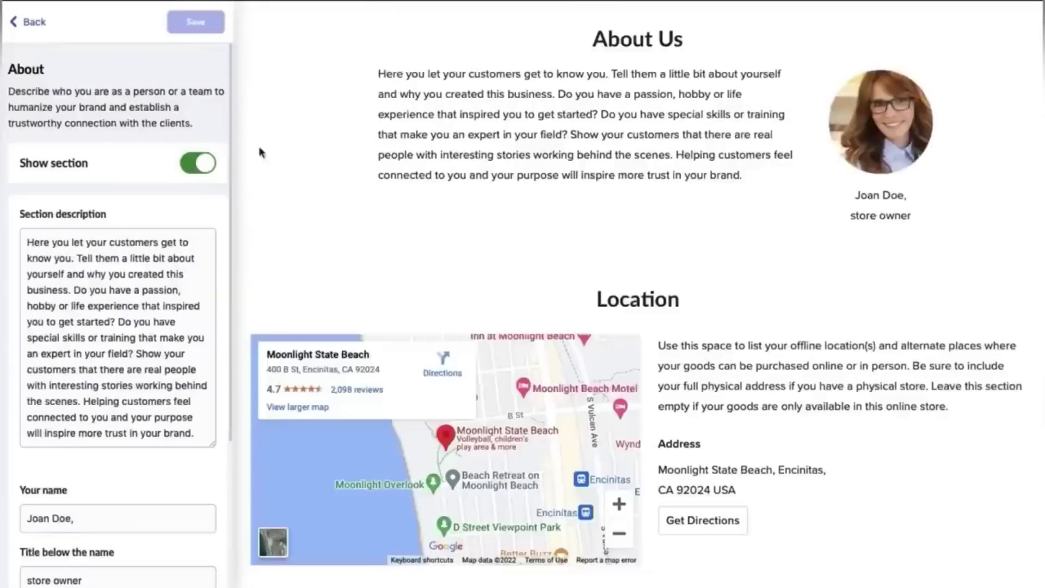
scroll(854, 130, up, 2)
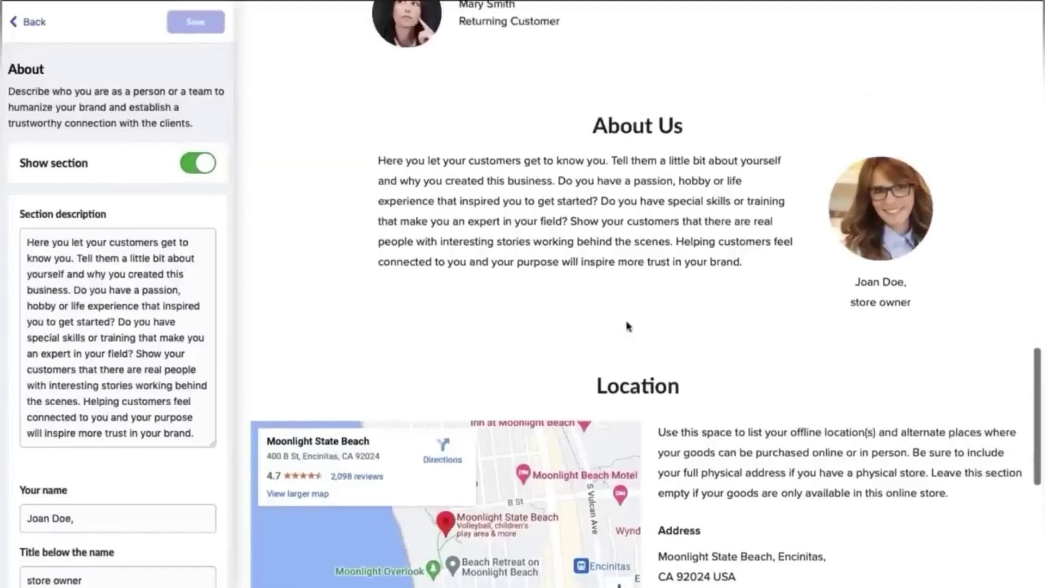
click(196, 165)
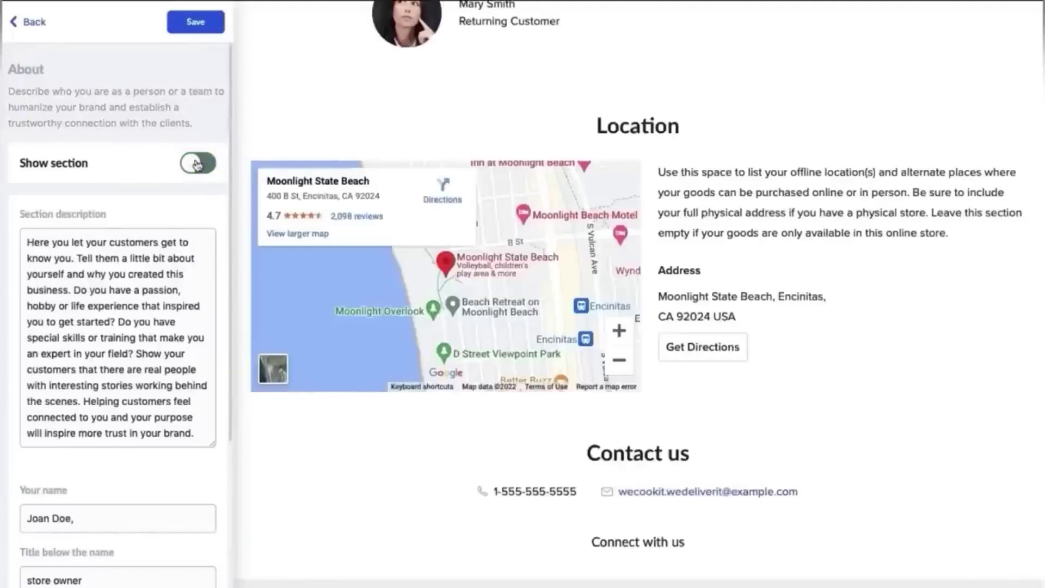
click(39, 28)
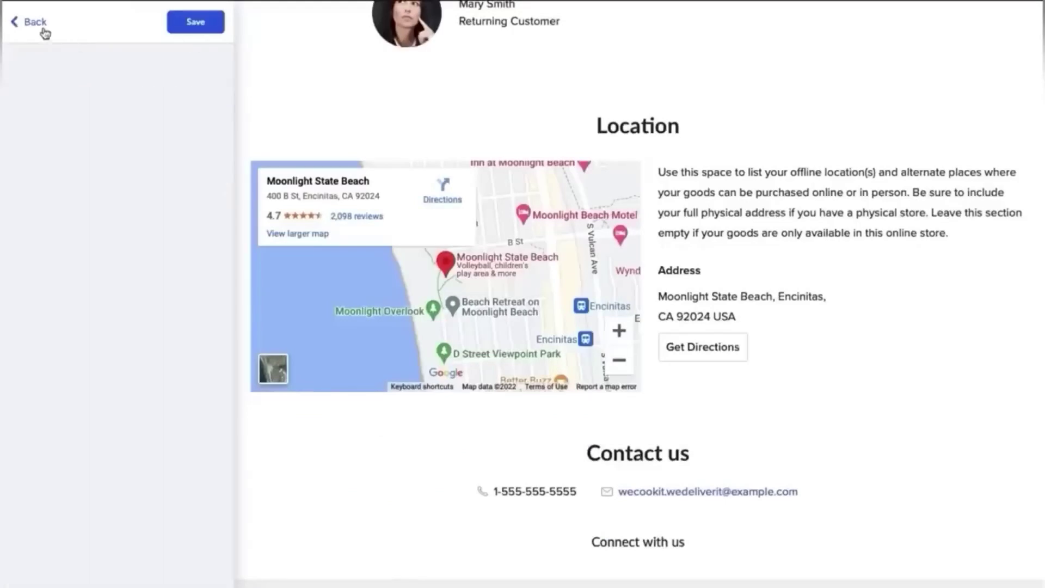
click(122, 463)
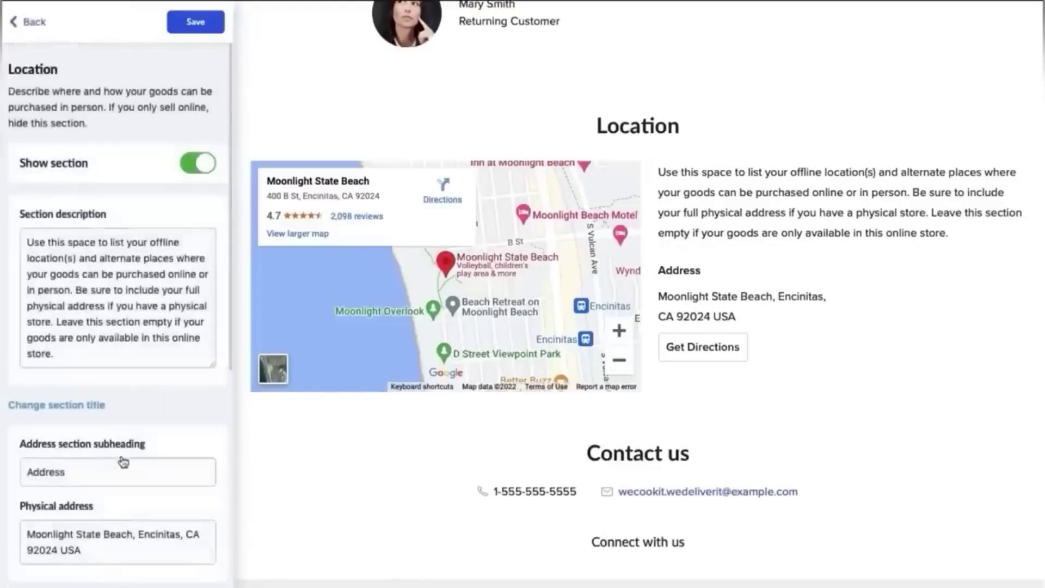
click(200, 165)
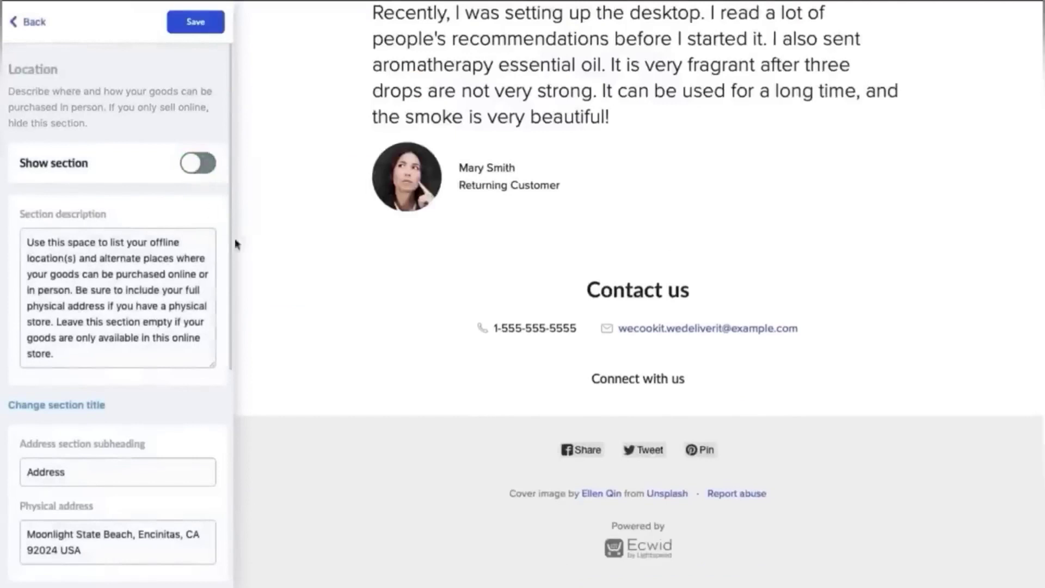
Step: Delete the phone number from Contact Information so only the email shows, and save
click(21, 22)
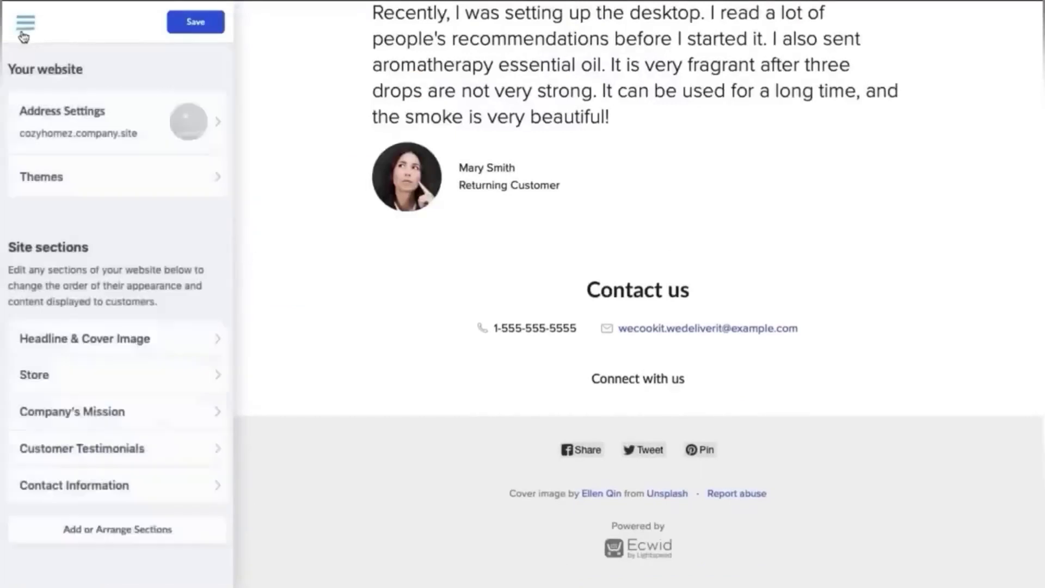
click(89, 490)
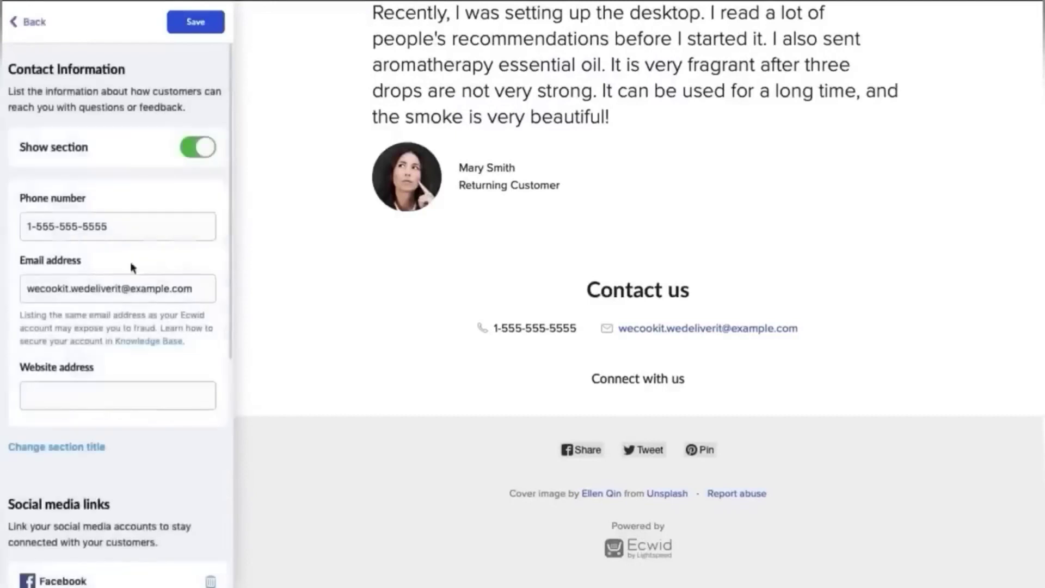
drag(118, 227, 8, 229)
key(BackSpace)
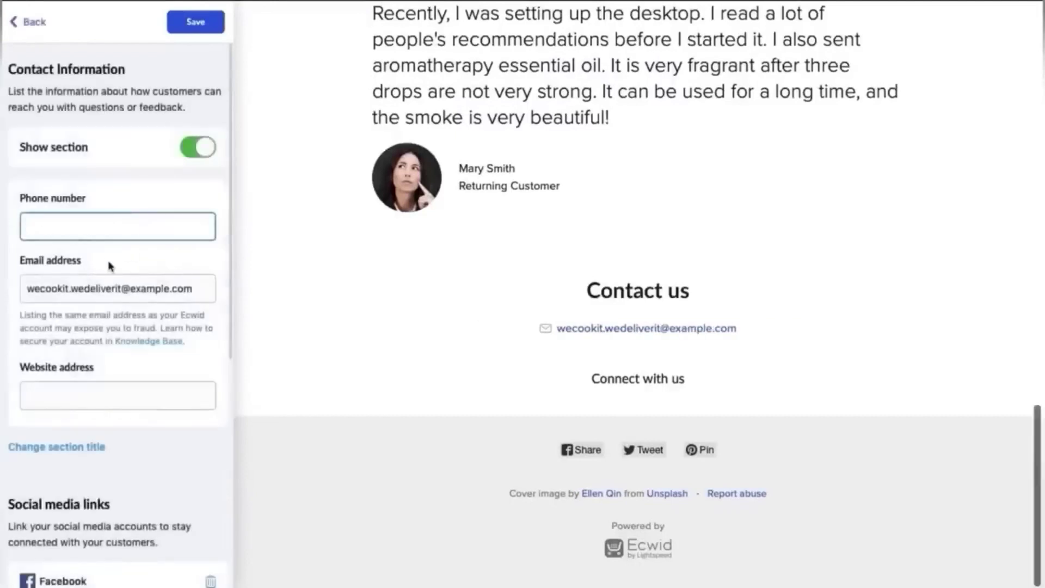
click(114, 266)
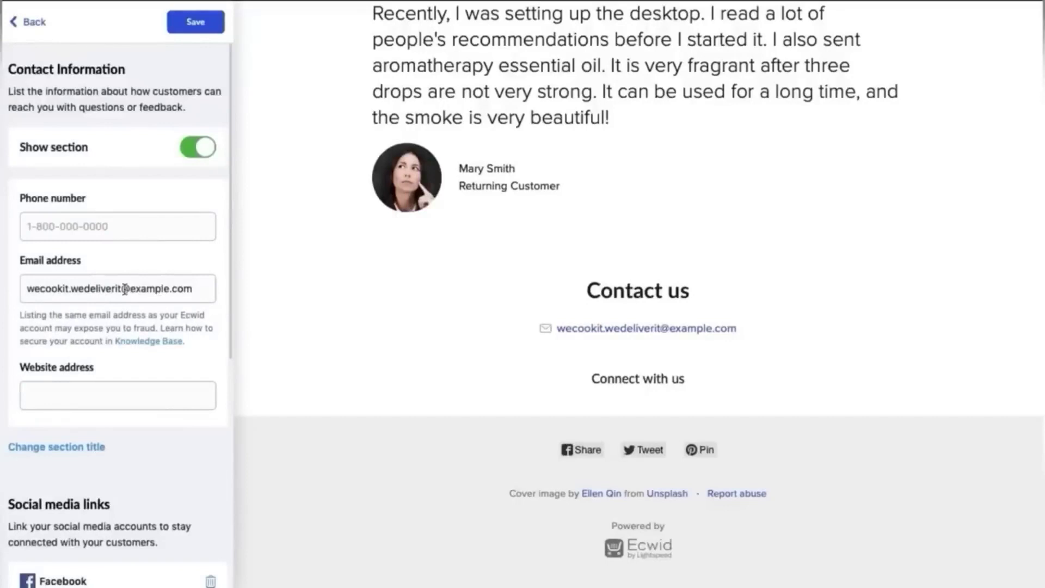
scroll(119, 369, down, 1)
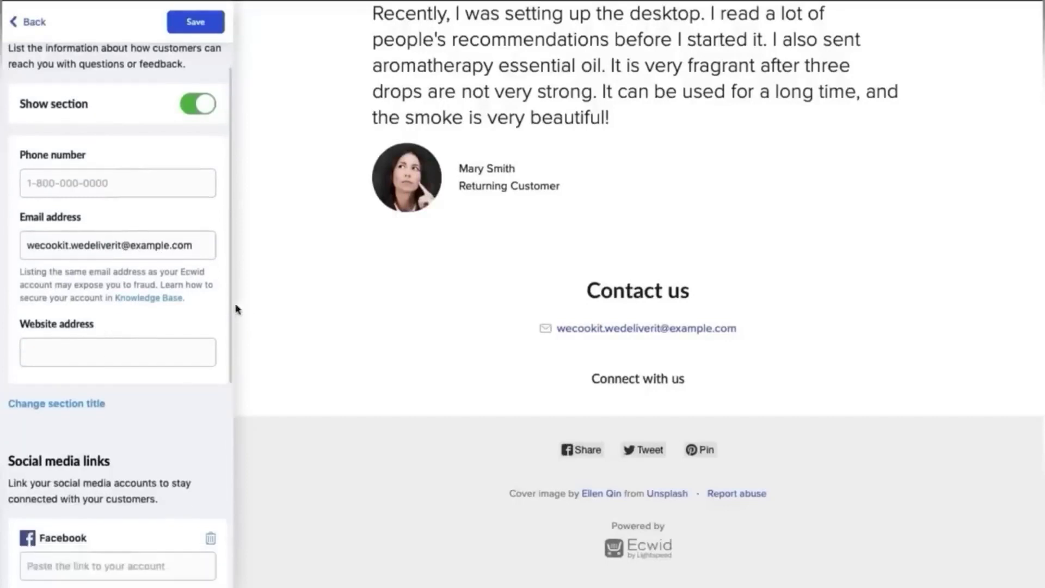
drag(233, 307, 224, 509)
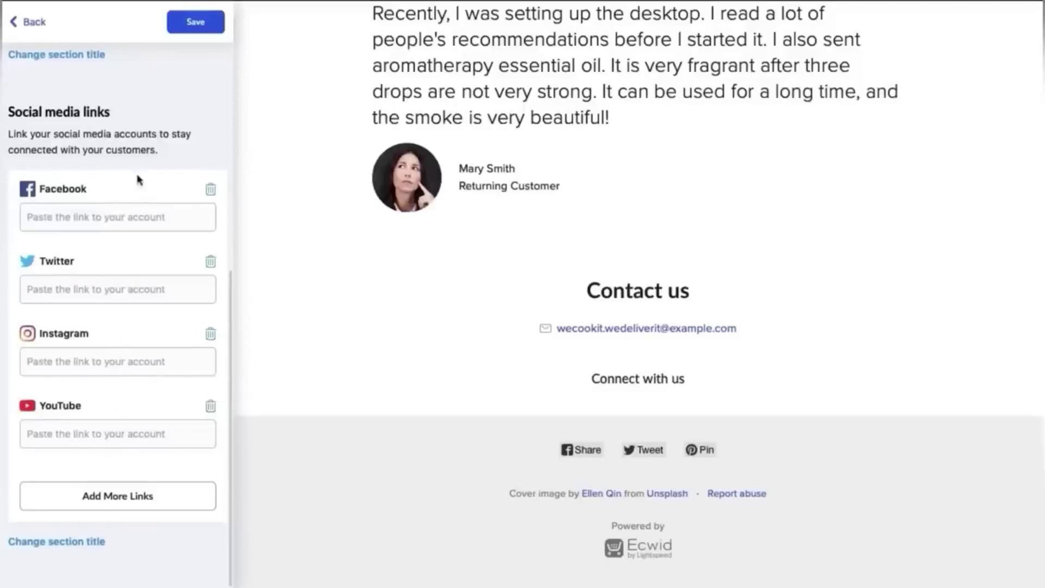
click(193, 23)
click(34, 25)
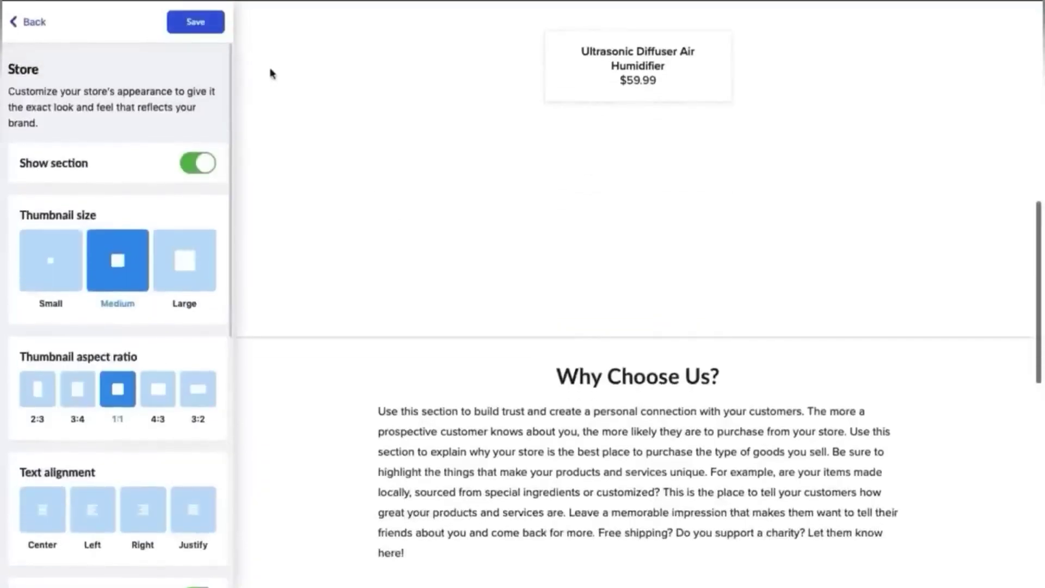
scroll(230, 434, down, 10)
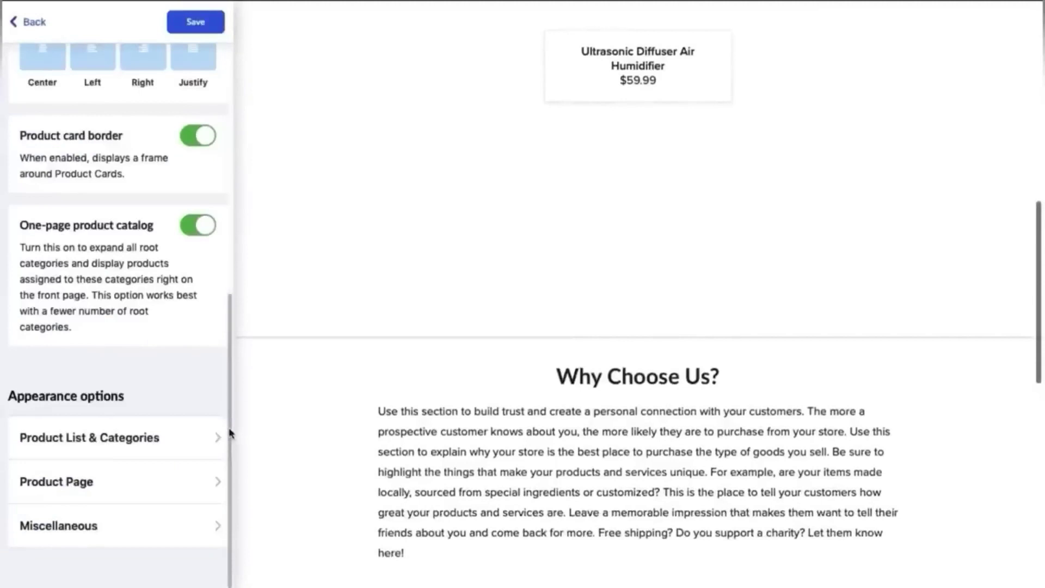
Step: In Product List & Categories, set Main product image and 'Buy Now' button to Show
click(167, 448)
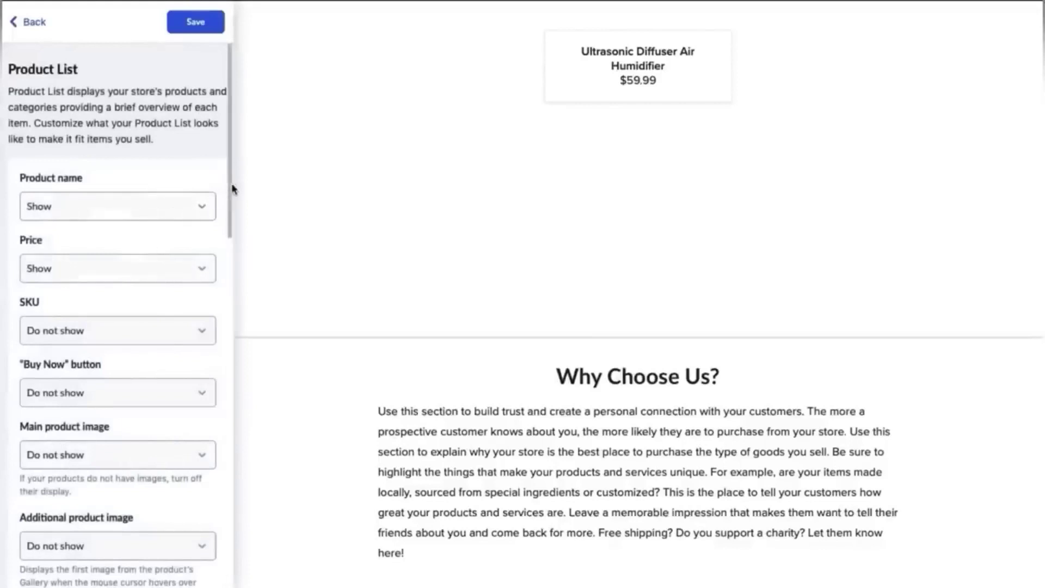
scroll(232, 189, down, 10)
drag(230, 245, 245, 100)
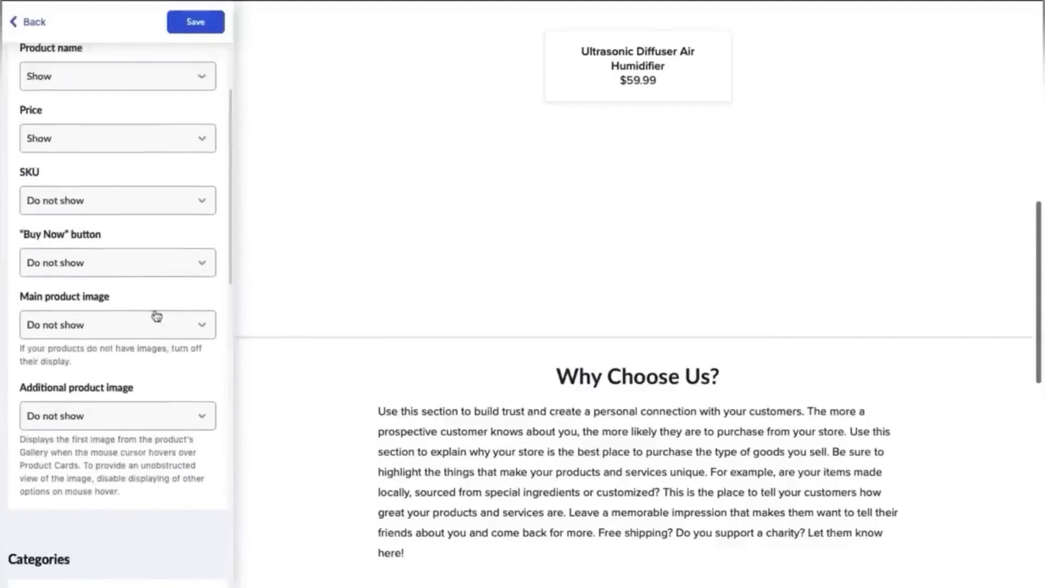
click(117, 312)
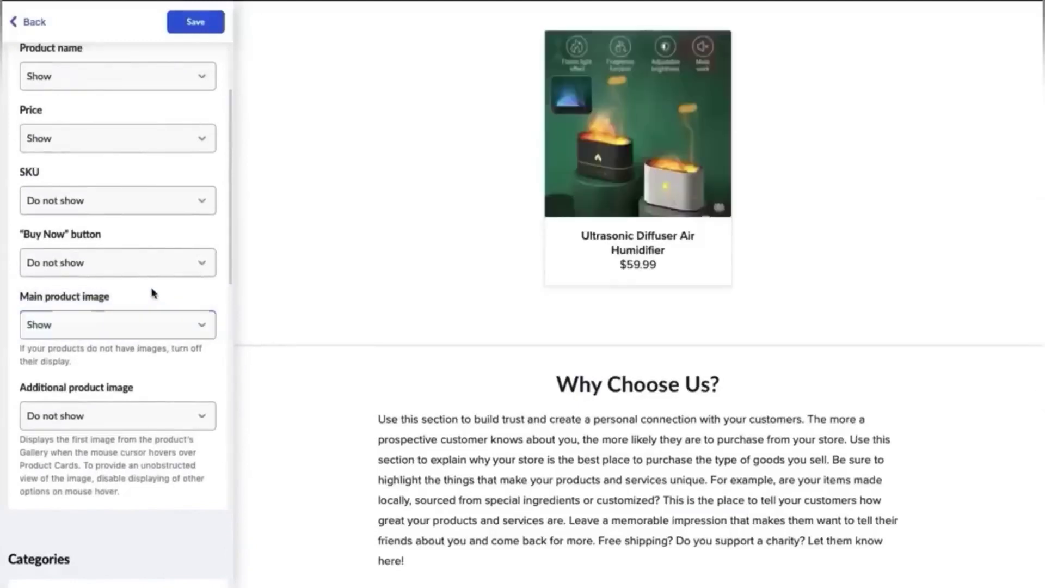
scroll(153, 292, up, 1)
click(163, 311)
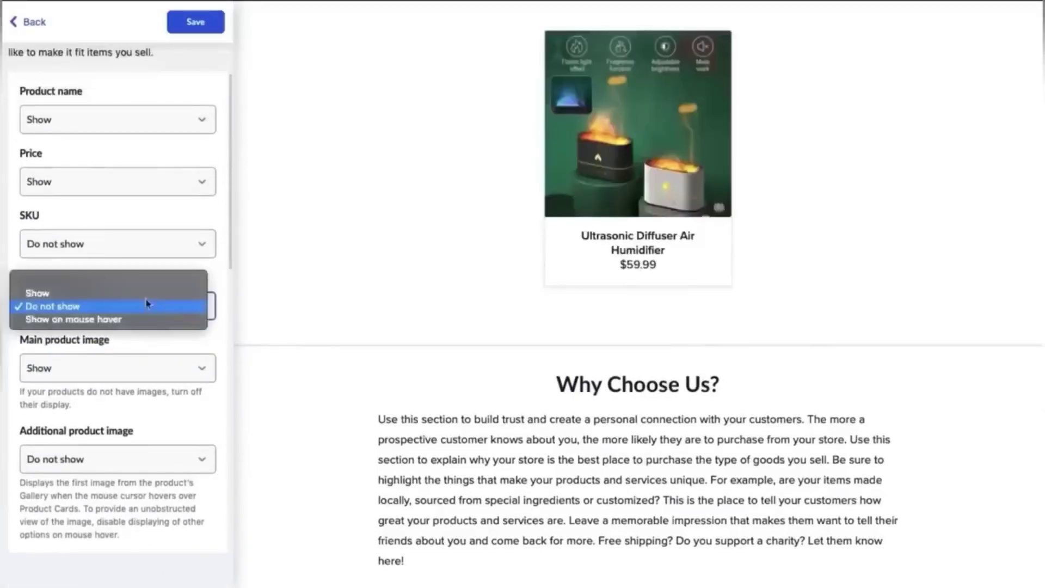
click(160, 292)
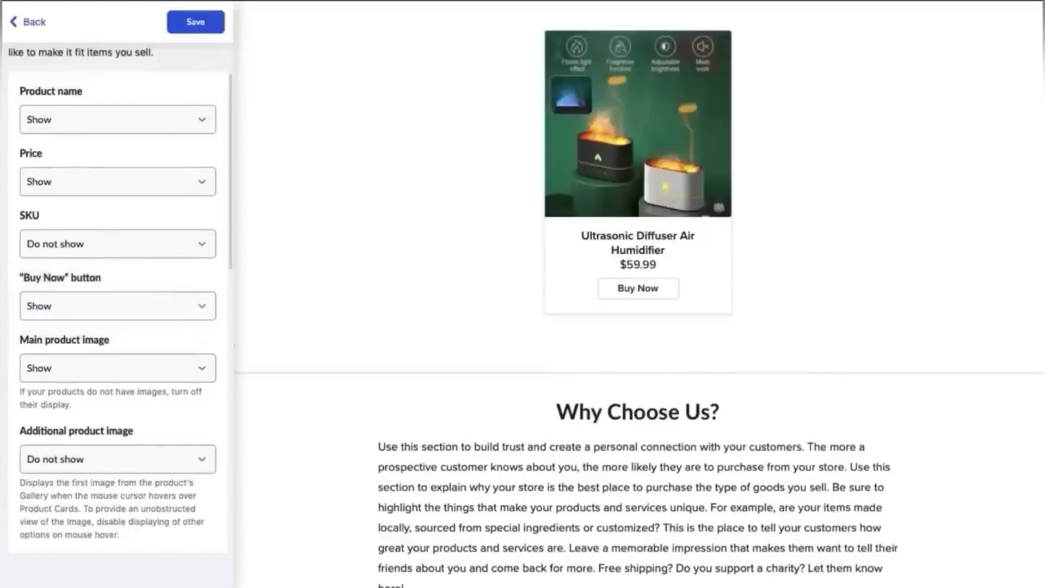
scroll(159, 286, down, 1)
scroll(176, 288, down, 3)
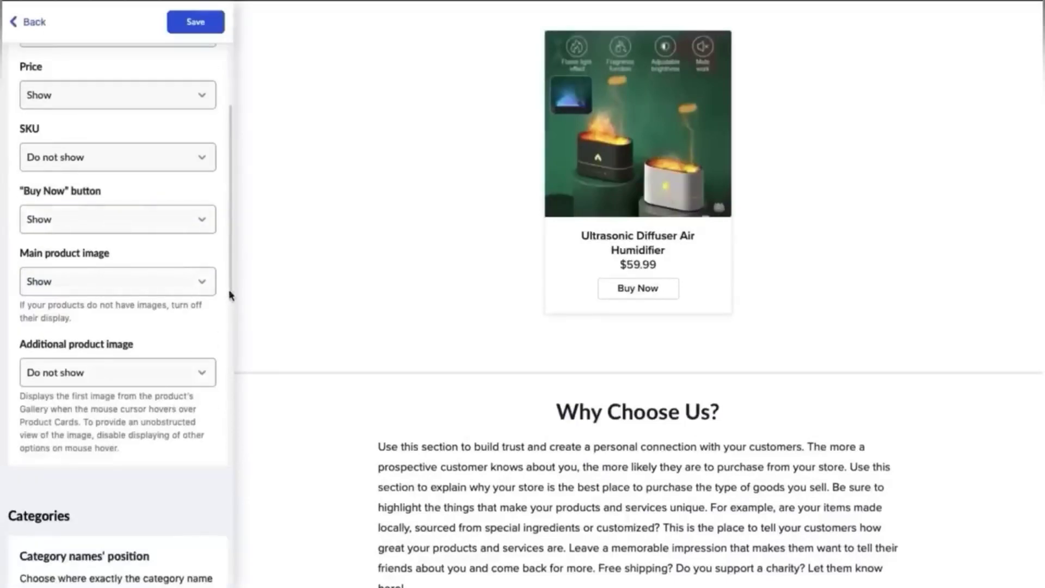
drag(232, 295, 219, 449)
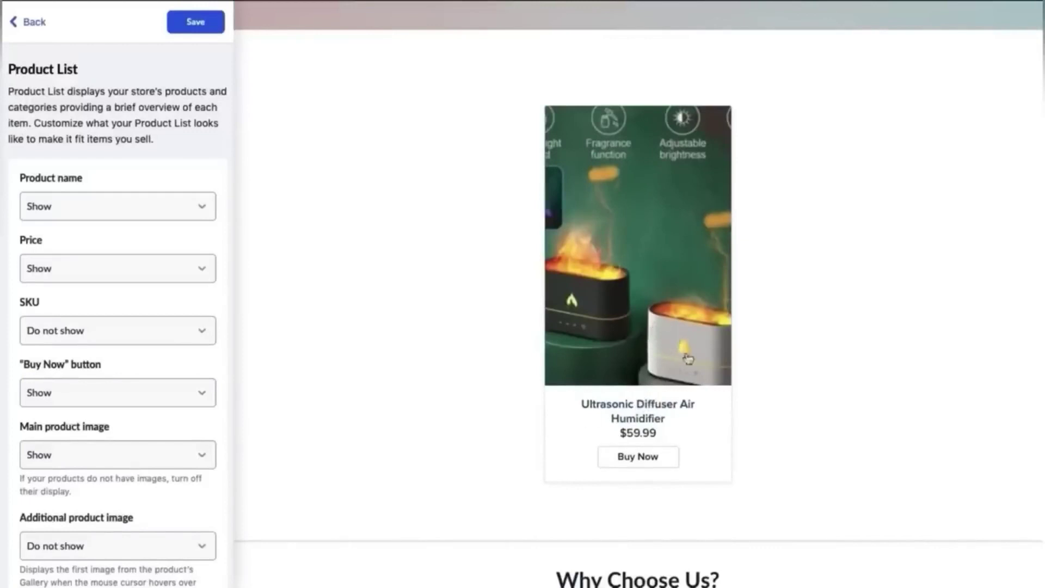
scroll(697, 328, up, 2)
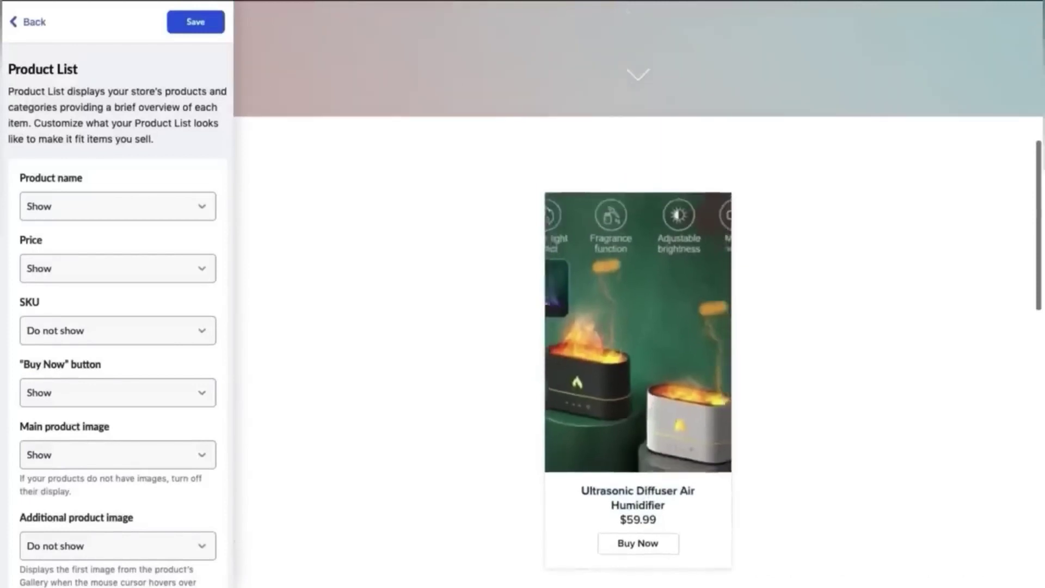